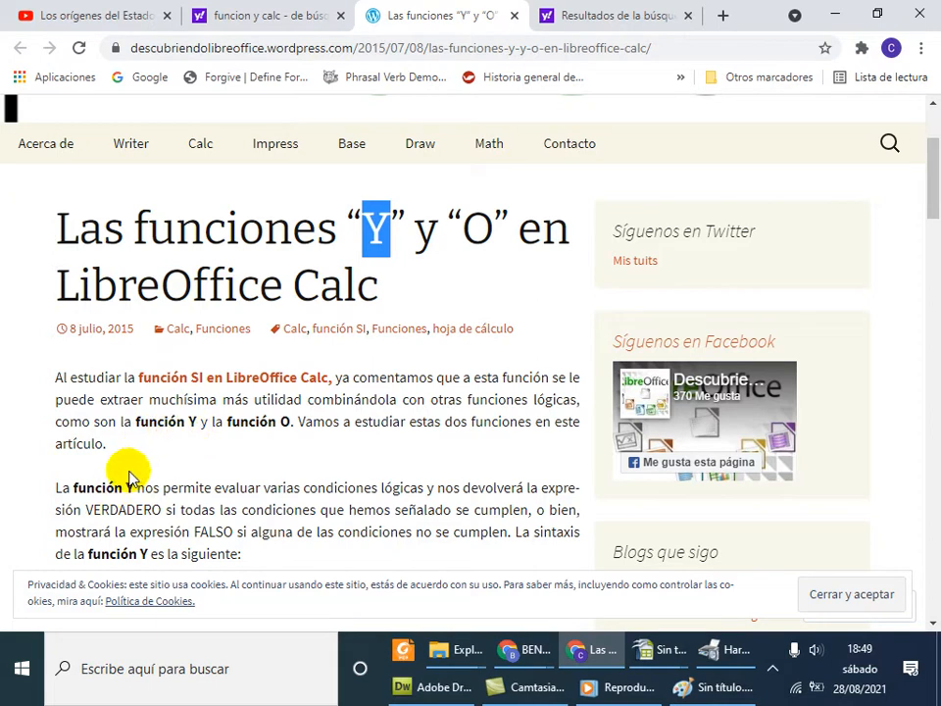
Bring up the article 'Las funciones Y y O en LibreOffice Calc' at its introduction on the Y function
mouse_move(644, 653)
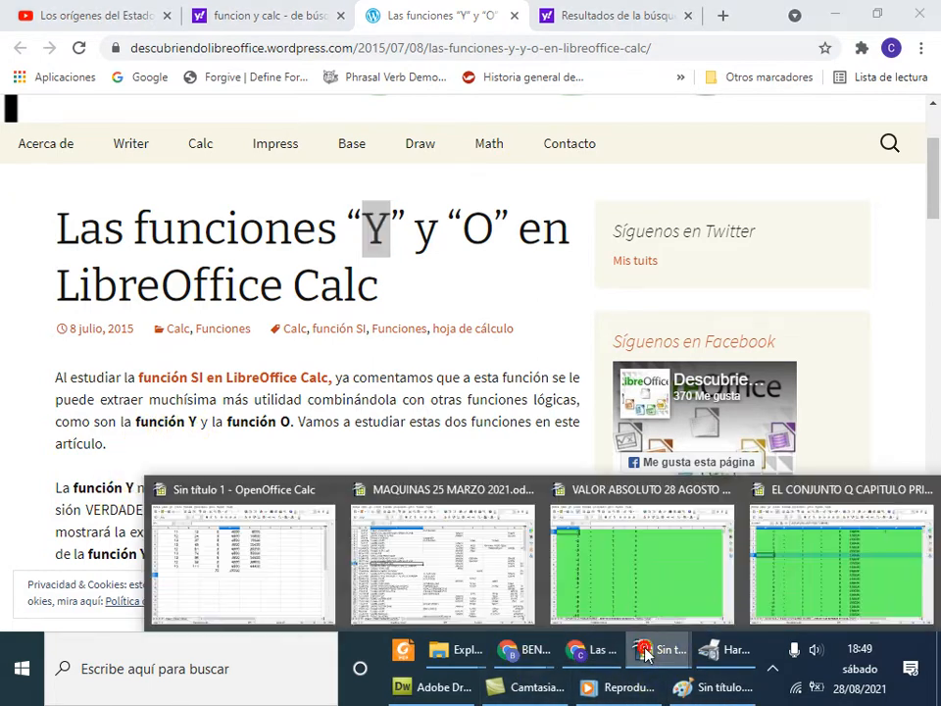
left_click(804, 585)
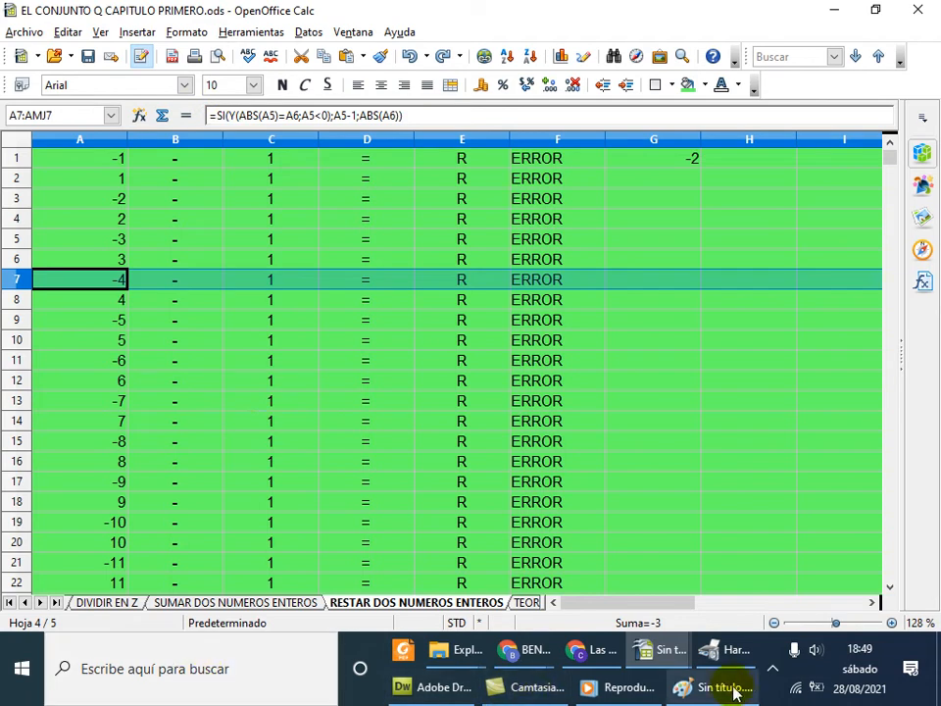
left_click(592, 657)
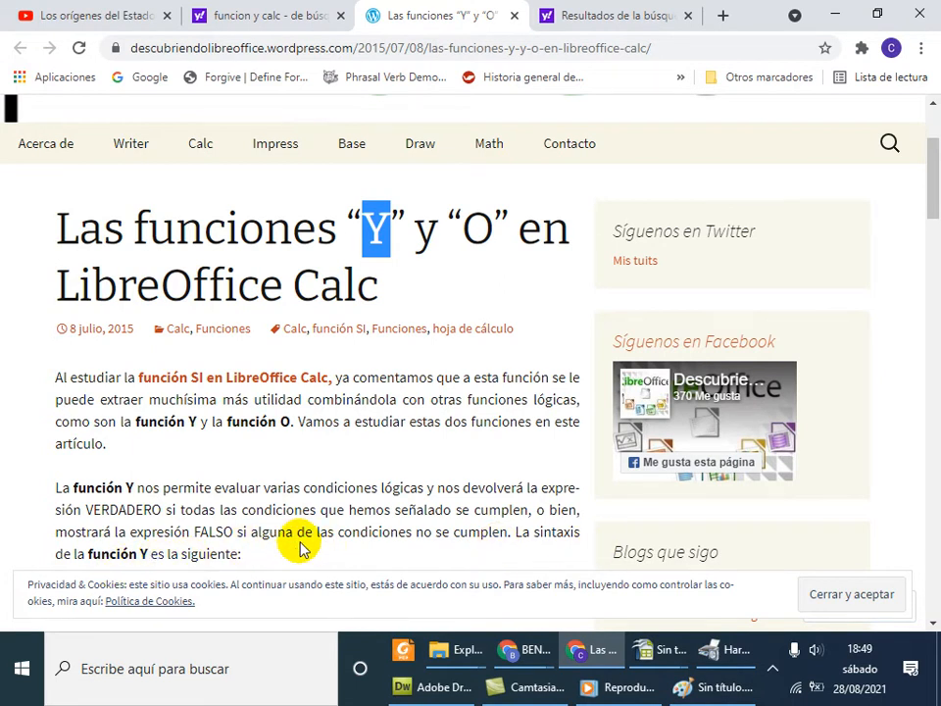
Scroll to the Y syntax line and highlight Y, its parentheses and both valor lógico arguments
scroll(299, 545, "down", 3)
double_click(214, 415)
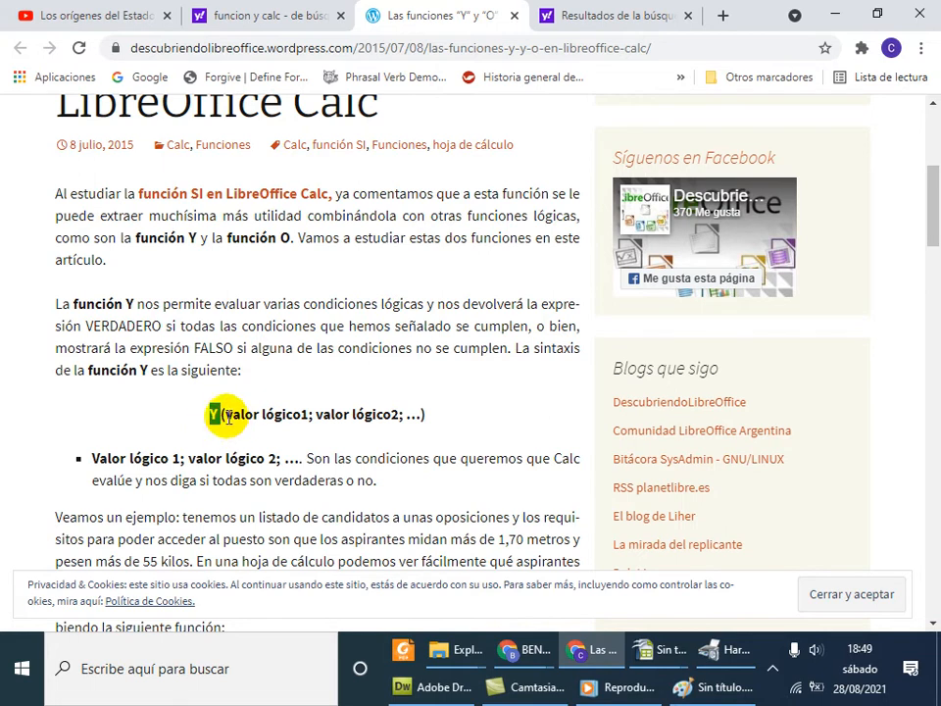
double_click(225, 415)
double_click(422, 414)
left_click_drag(315, 415, 233, 429)
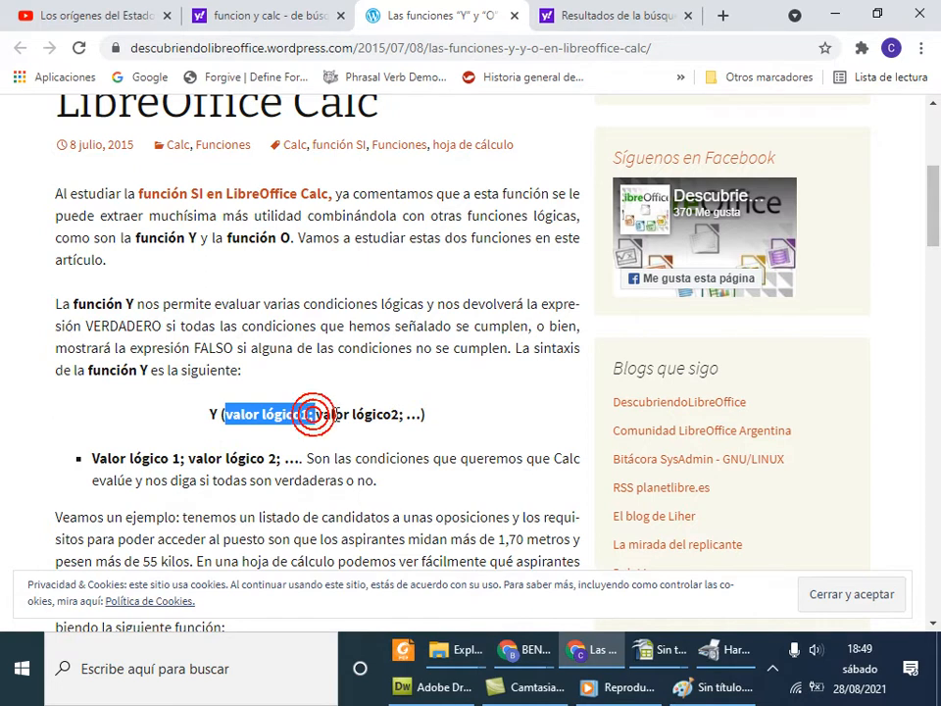
left_click_drag(385, 413, 322, 413)
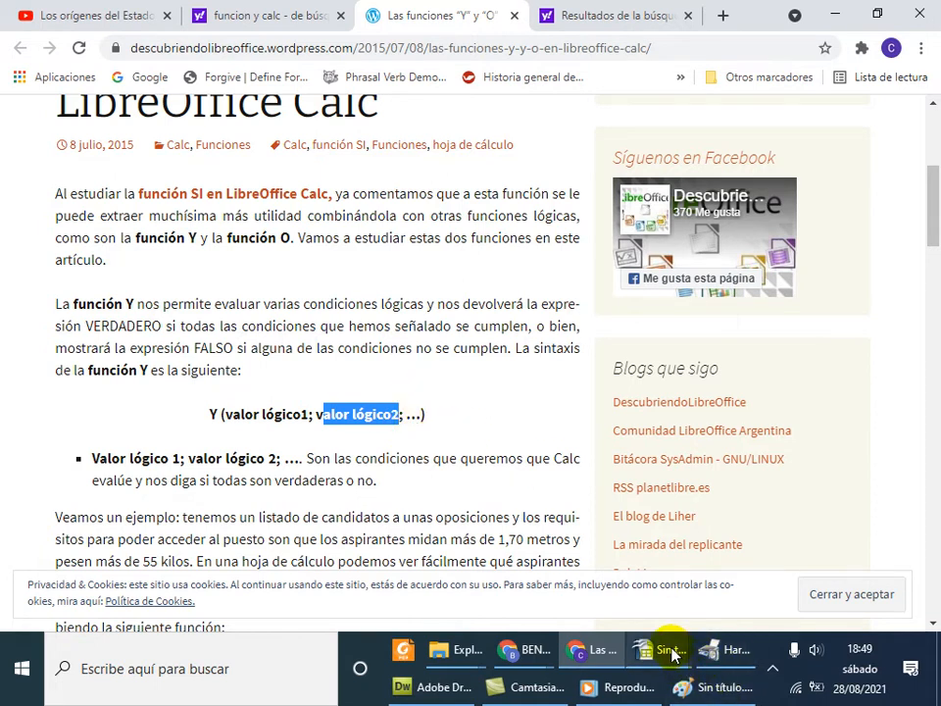
Switch back to the subtraction workbook and inspect the starting value in A1
mouse_move(672, 655)
left_click(764, 596)
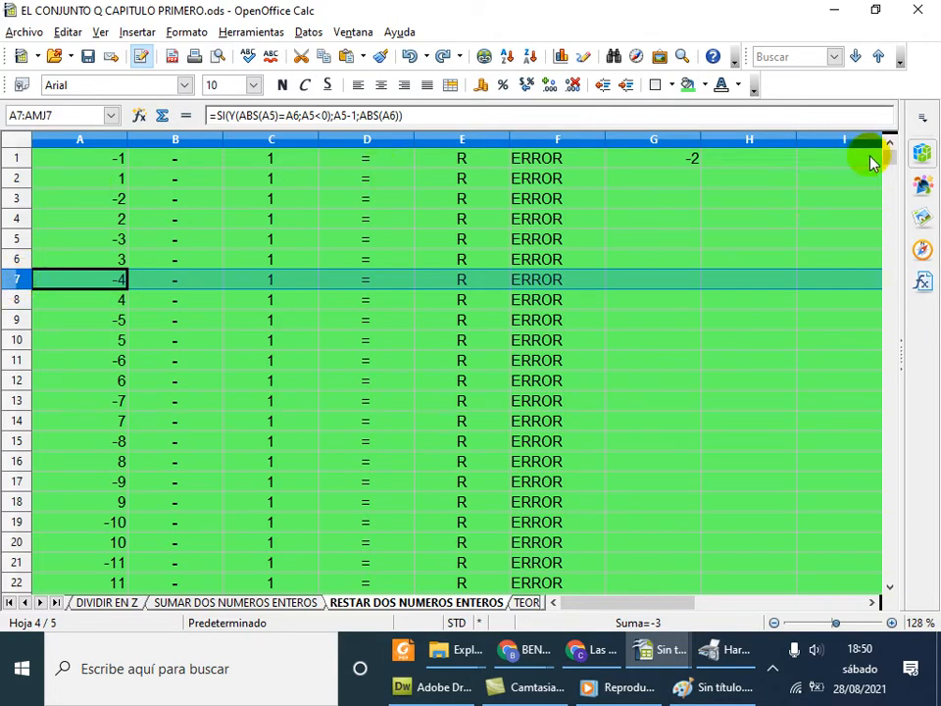
left_click_drag(885, 156, 885, 145)
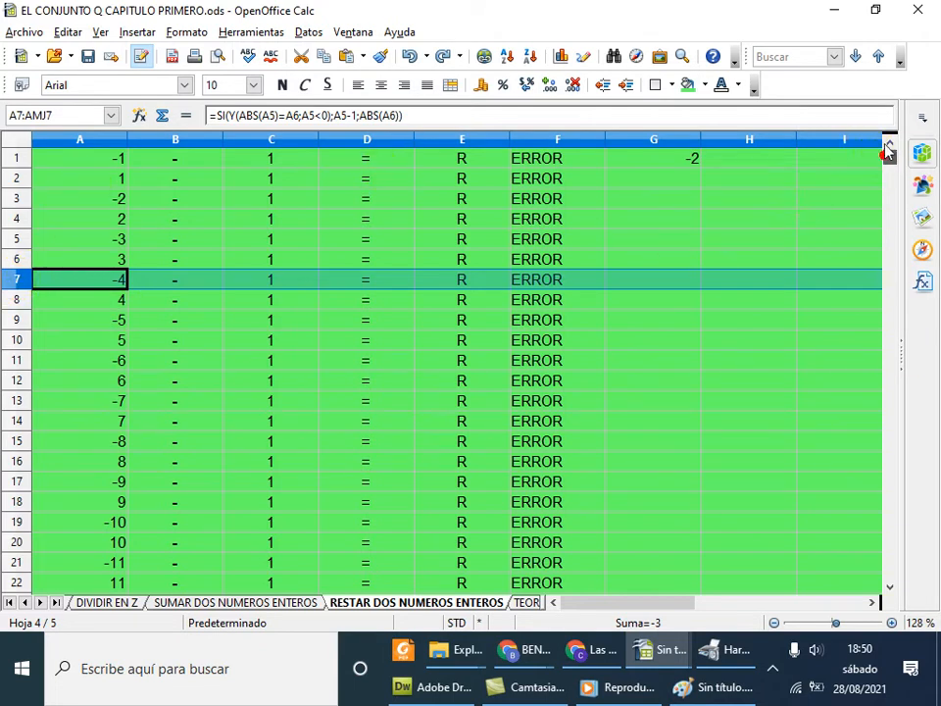
left_click(103, 153)
left_click(249, 119)
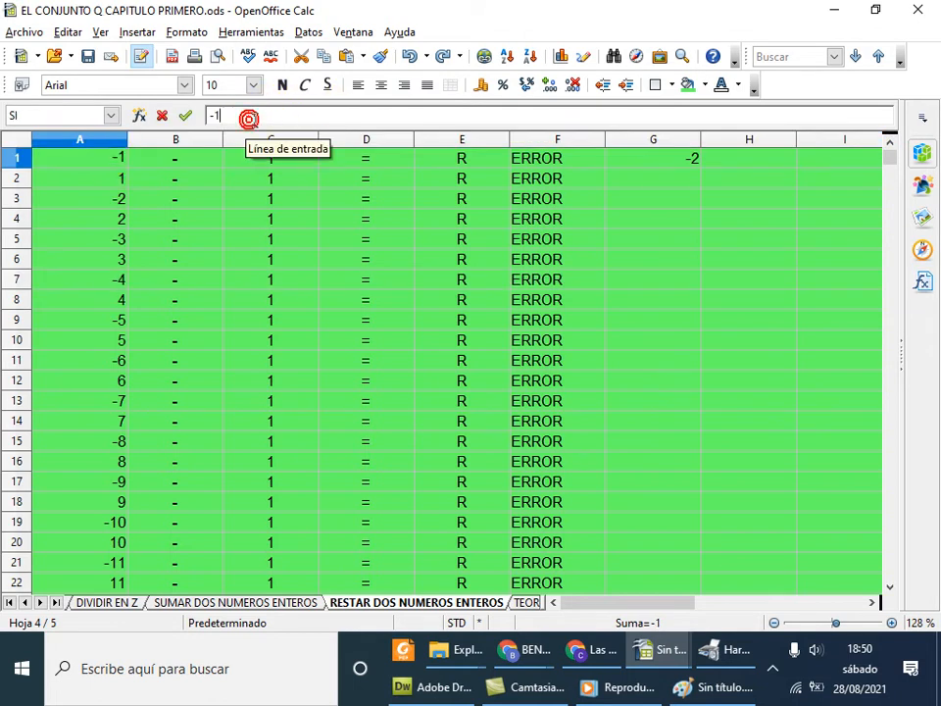
left_click(91, 163)
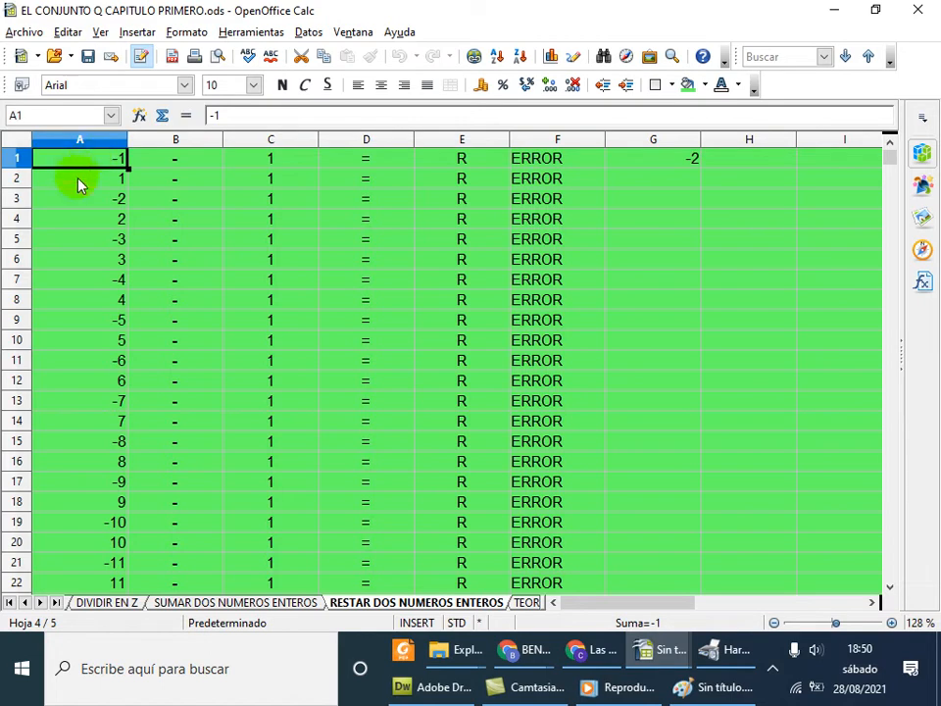
Compare A1 and A2, then inspect A3's formula =SI(Y(ABS(A1)=A2;A1<0);A1-1;ABS(A2)+1)
left_click(86, 183)
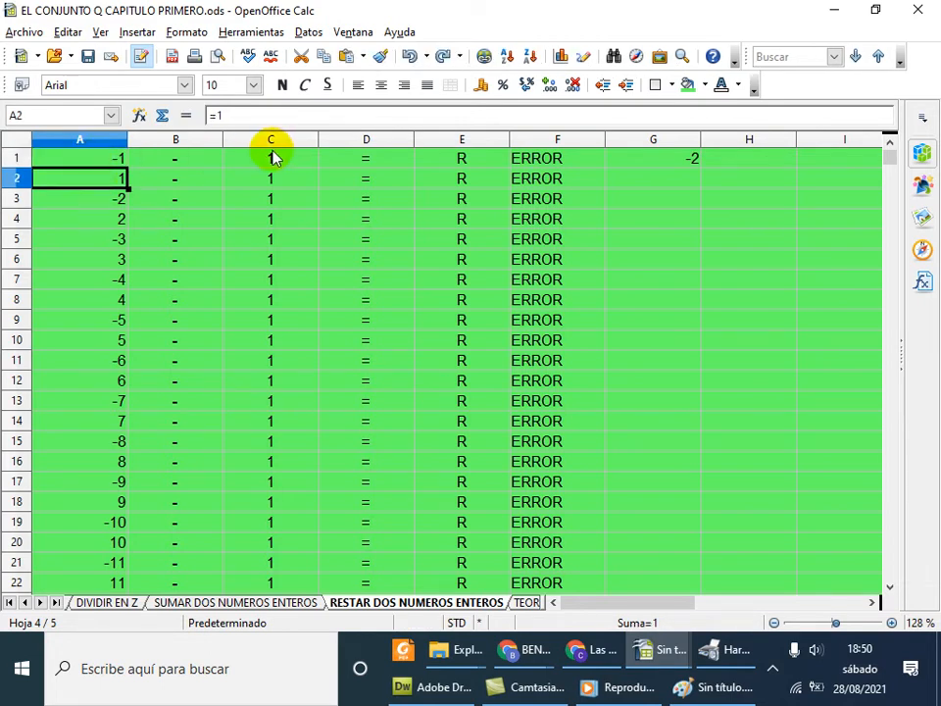
left_click(122, 162)
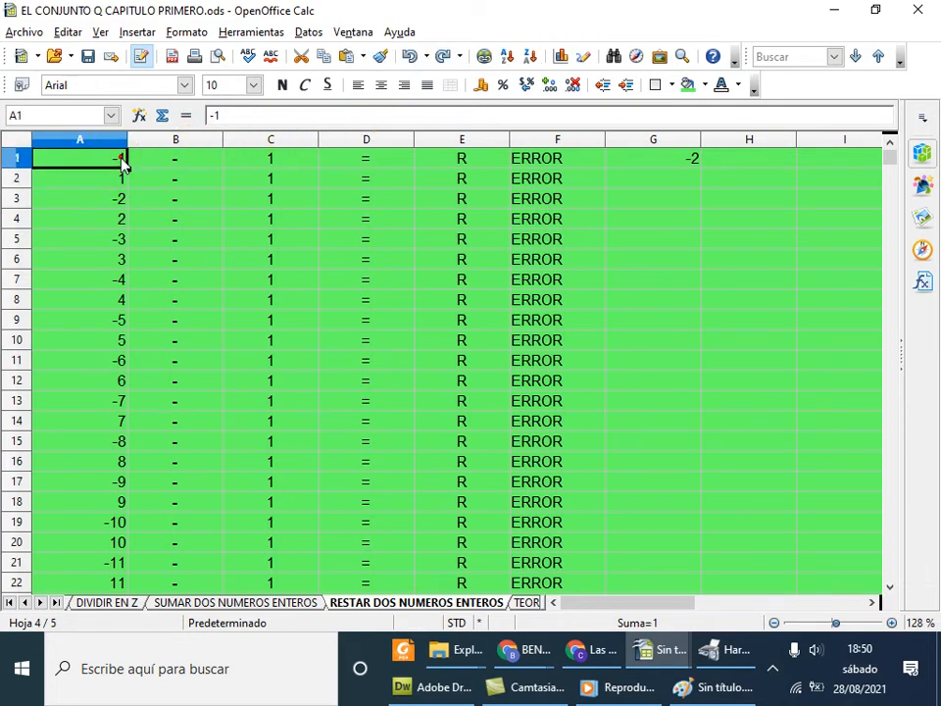
left_click(120, 182)
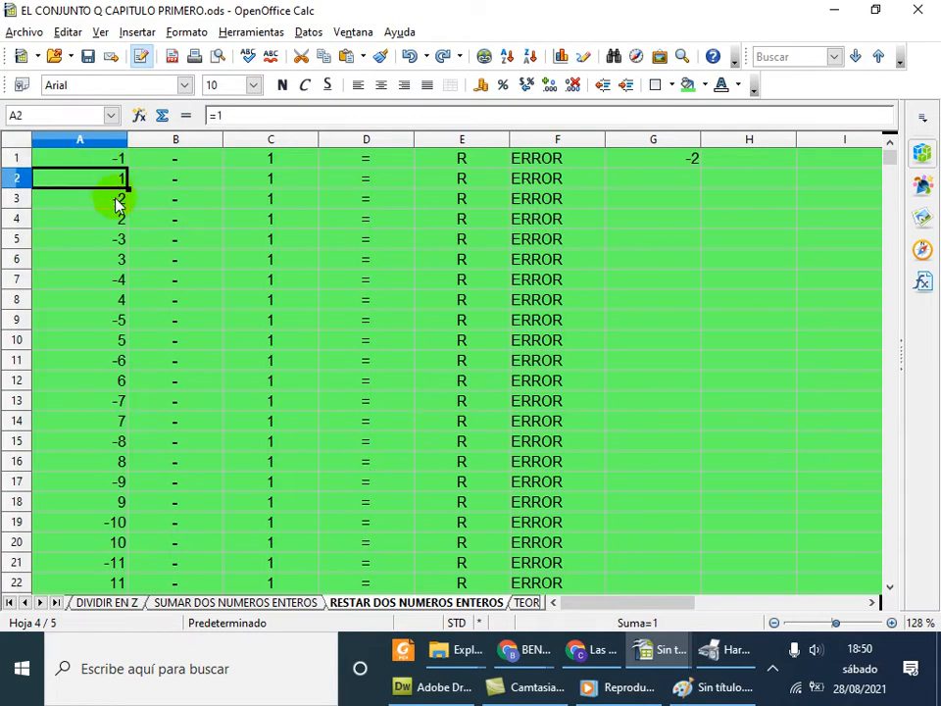
left_click(119, 200)
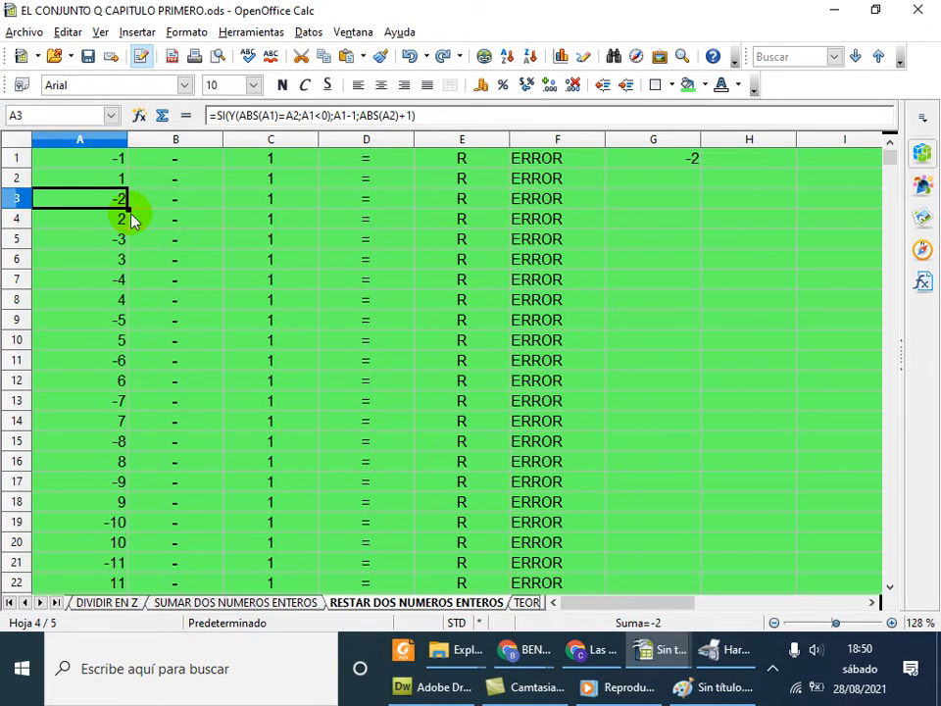
scroll(882, 224, "down", 12)
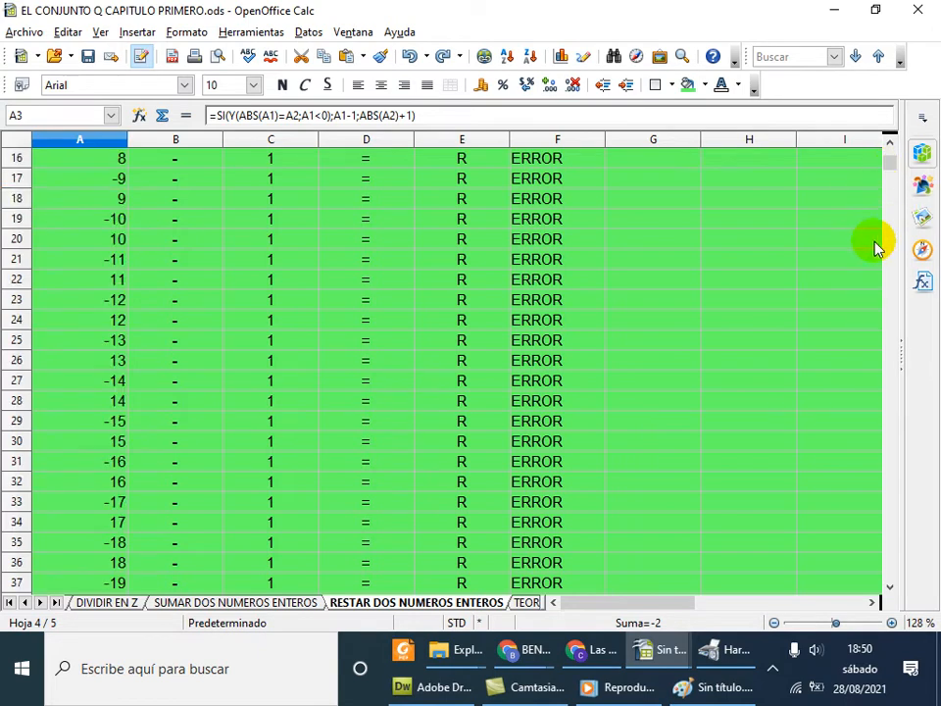
Fill the column A formula from A1066 down to A1071
left_click_drag(893, 176, 893, 565)
left_click(92, 246)
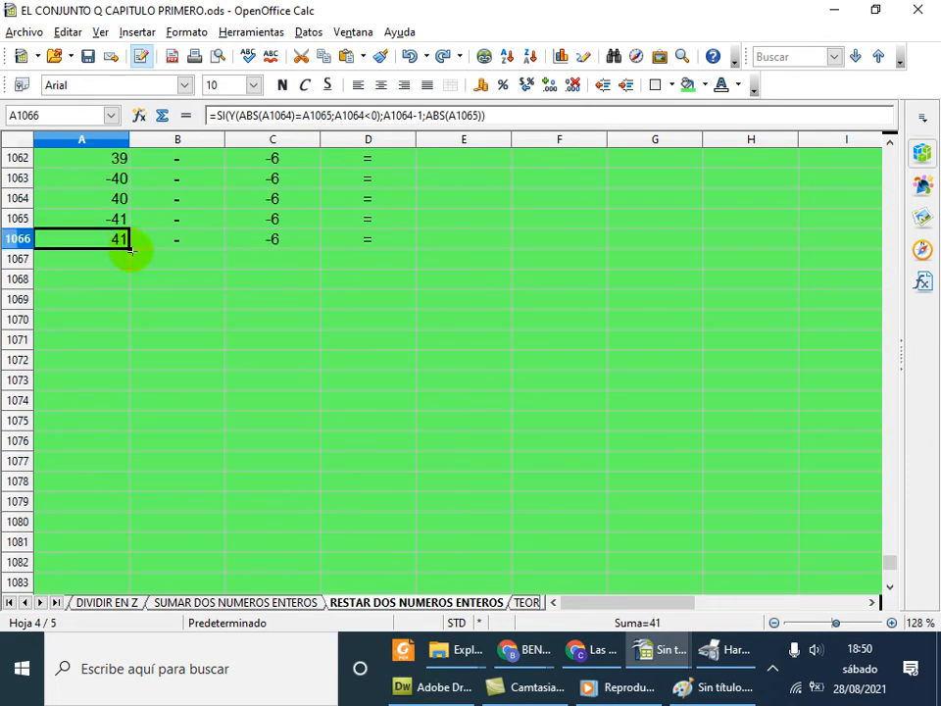
left_click_drag(130, 250, 130, 352)
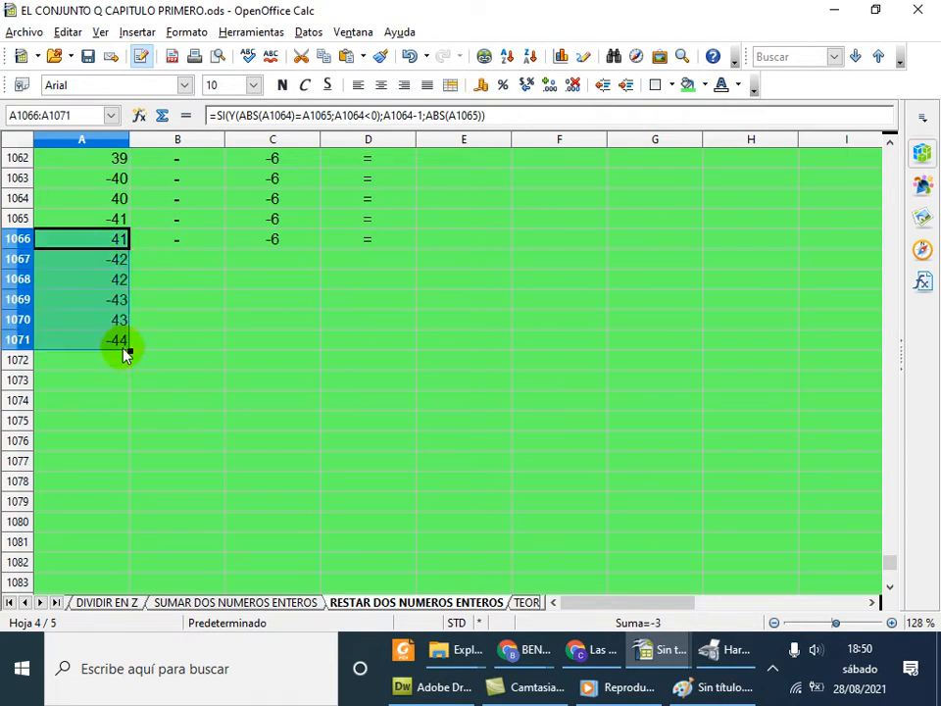
Check the new values -42, 42, -43, 43, -44 in A1067–A1071, then return to the top
left_click(119, 339)
left_click(117, 319)
left_click(114, 299)
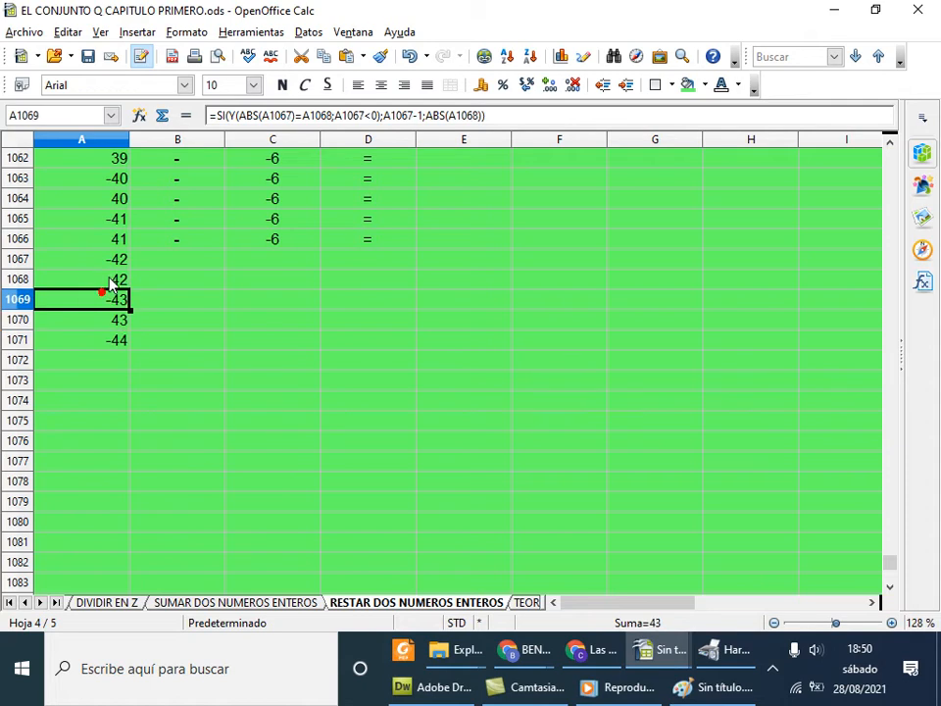
left_click(110, 277)
left_click(109, 262)
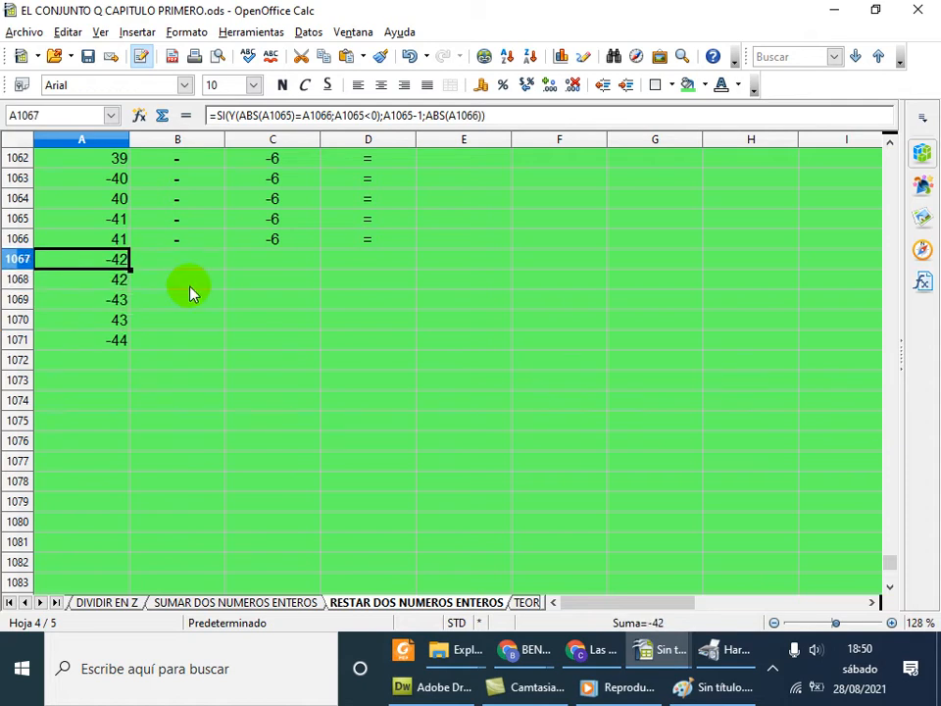
scroll(191, 292, "up", 8)
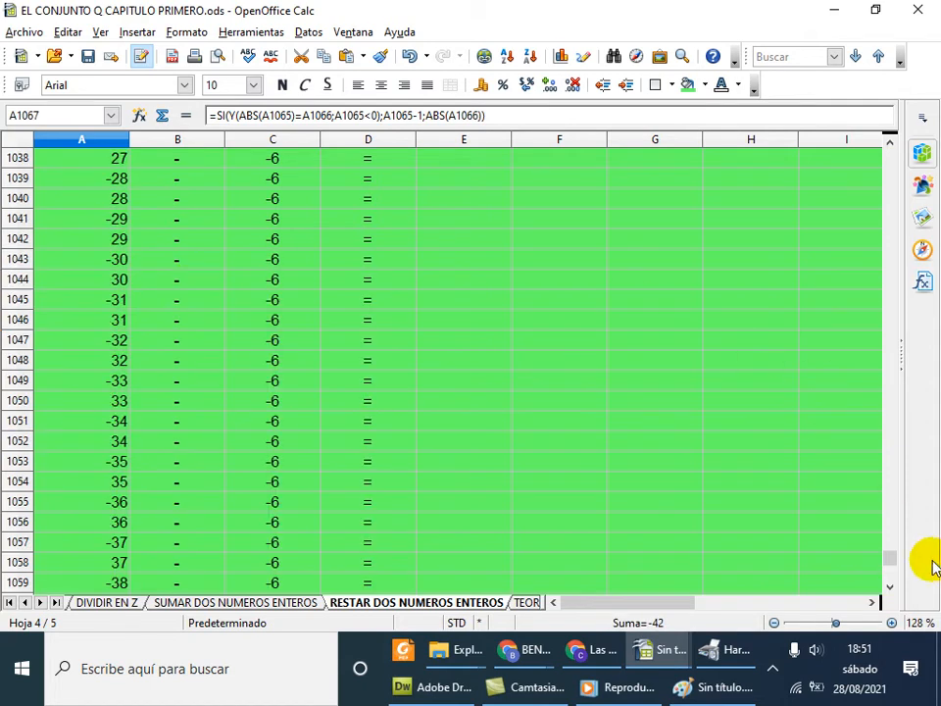
left_click_drag(895, 559, 890, 147)
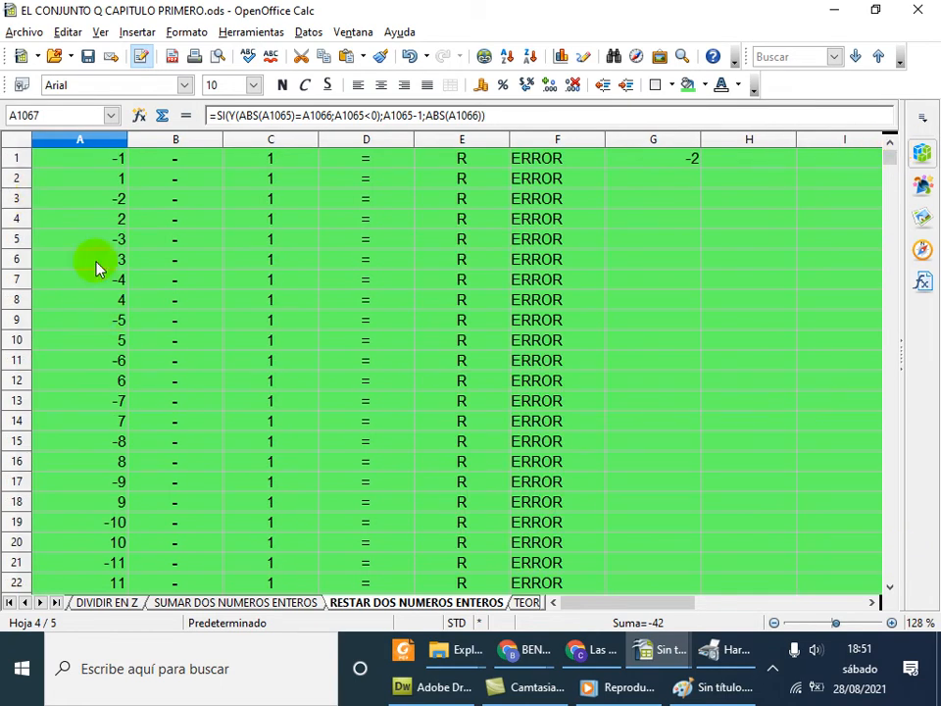
left_click(111, 319)
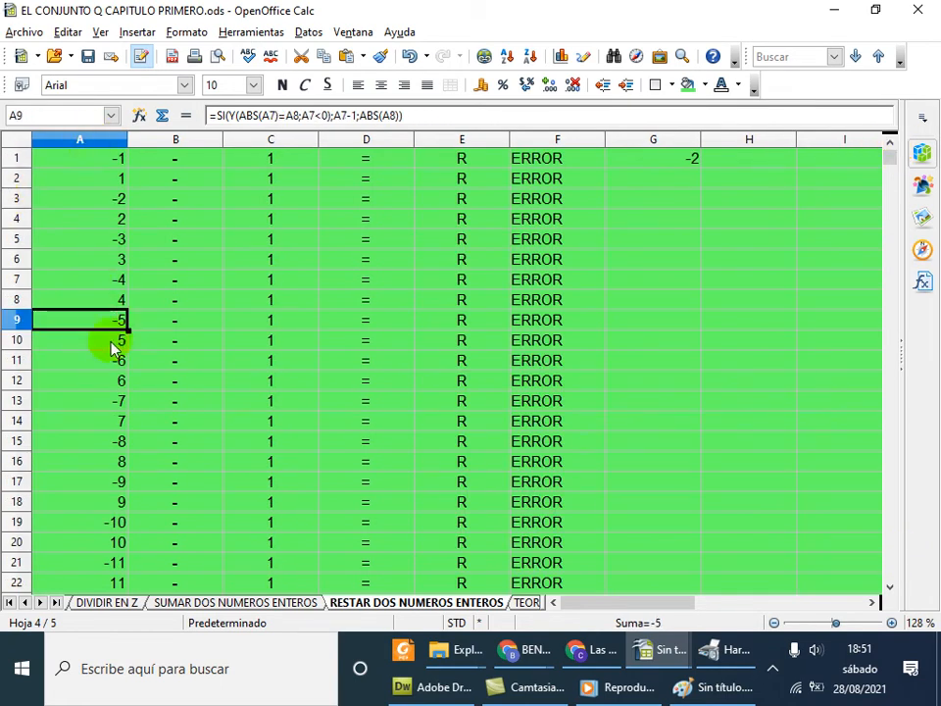
left_click(118, 345)
left_click(116, 361)
left_click(119, 380)
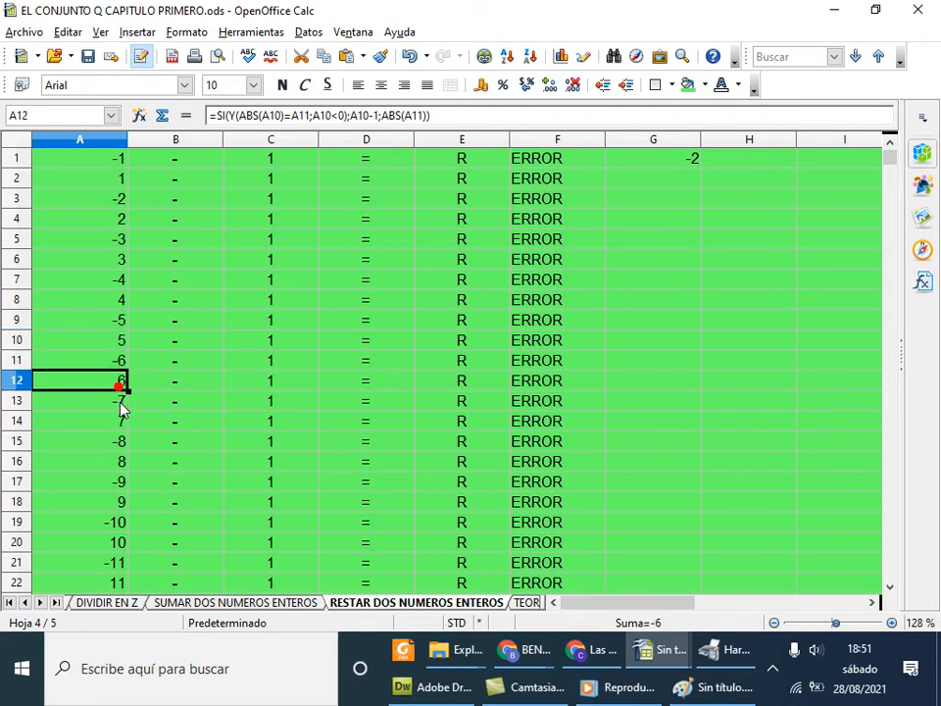
left_click_drag(119, 400, 120, 417)
left_click(116, 462)
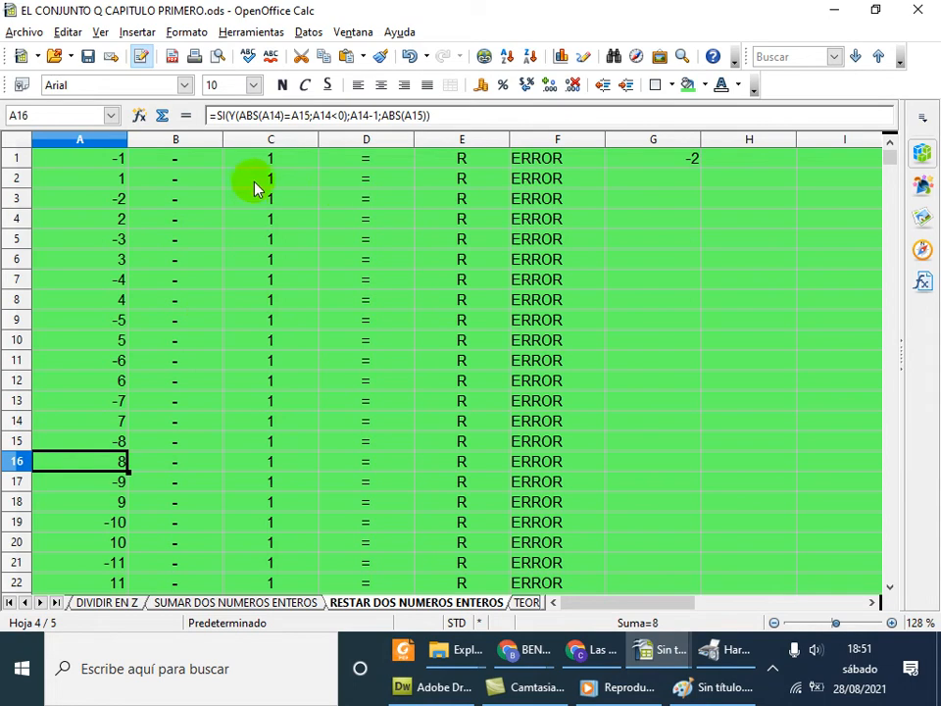
left_click(292, 159)
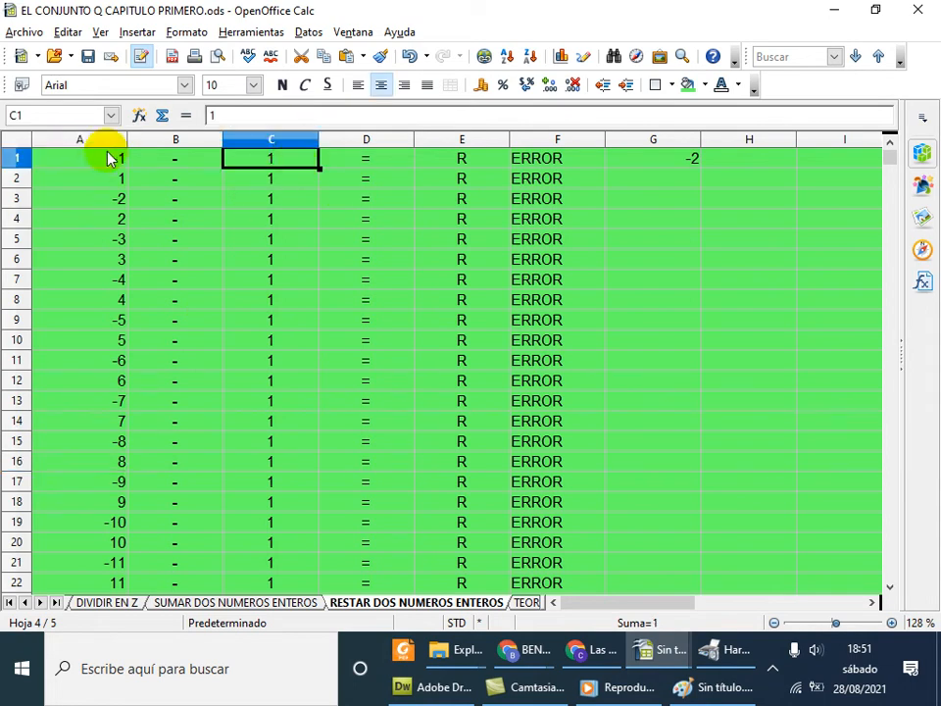
left_click(107, 163)
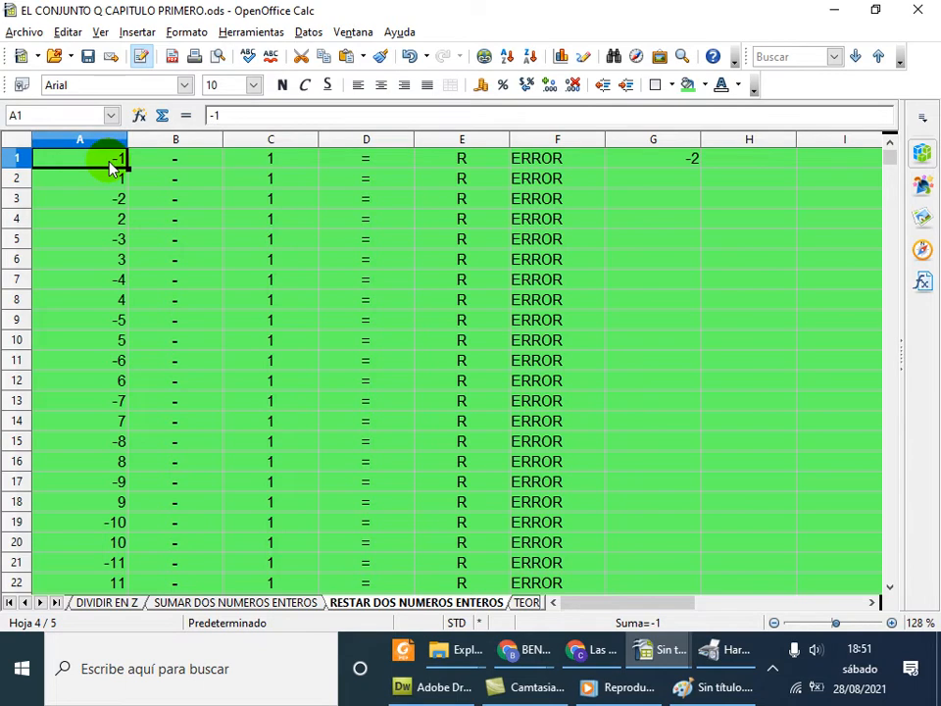
left_click(175, 161)
left_click(270, 169)
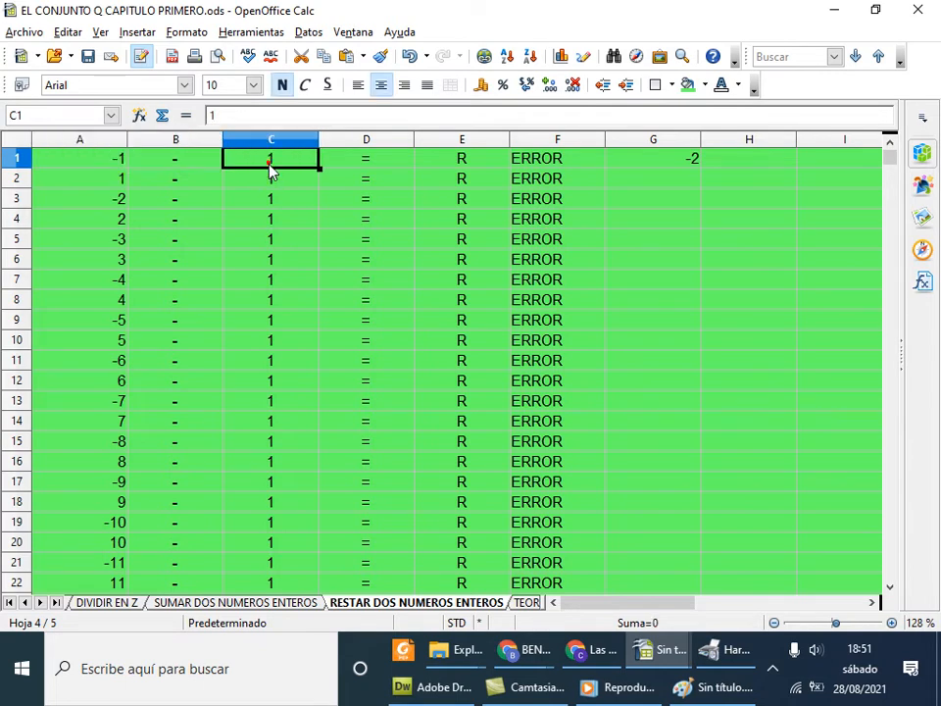
left_click(113, 481)
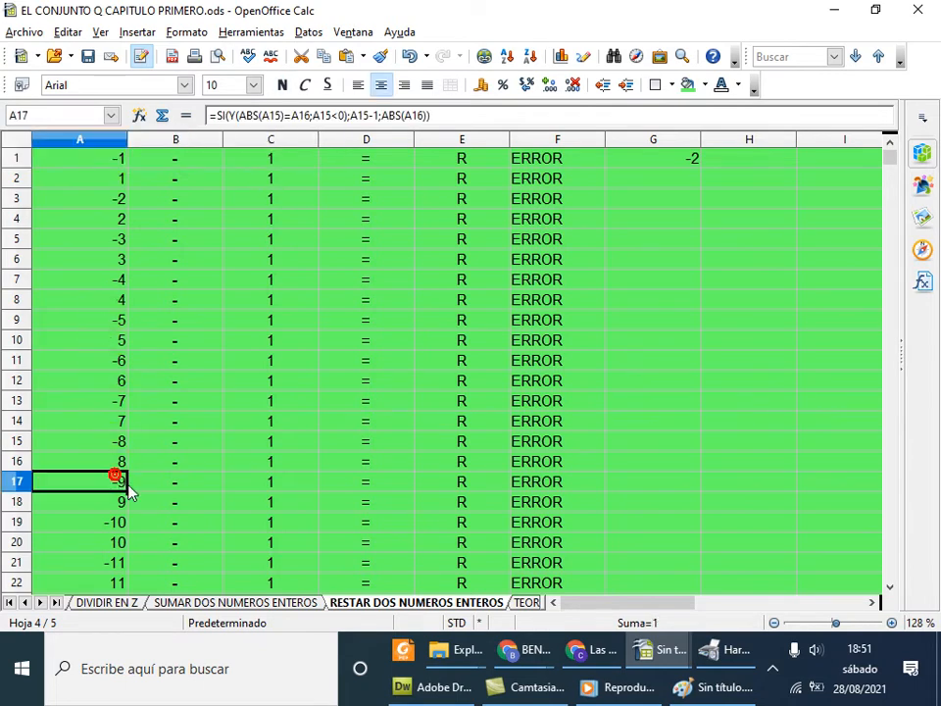
left_click(194, 486)
left_click(273, 486)
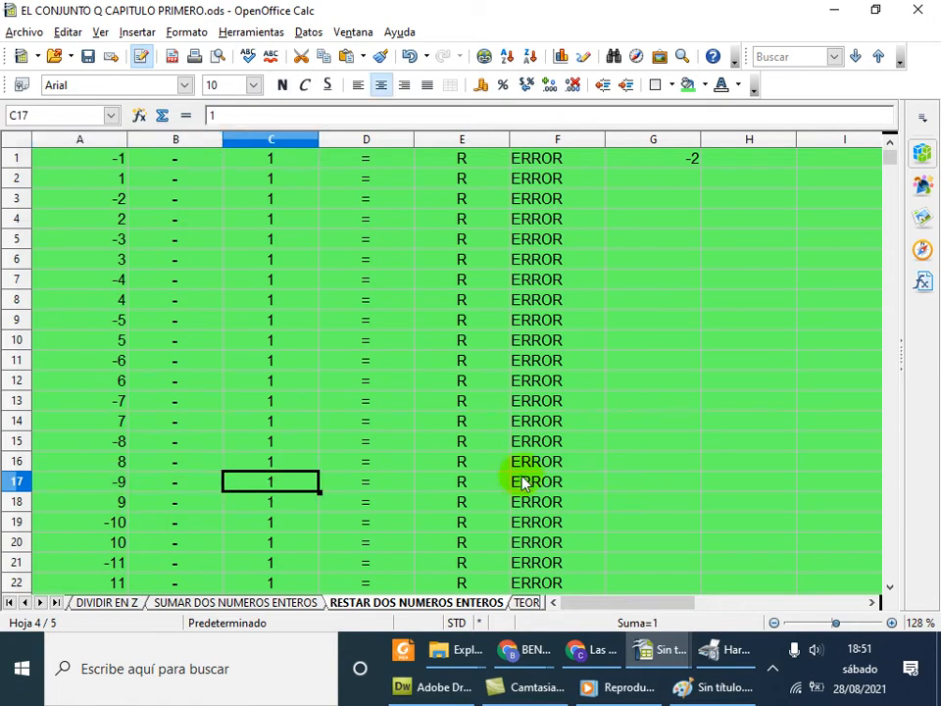
left_click(464, 485)
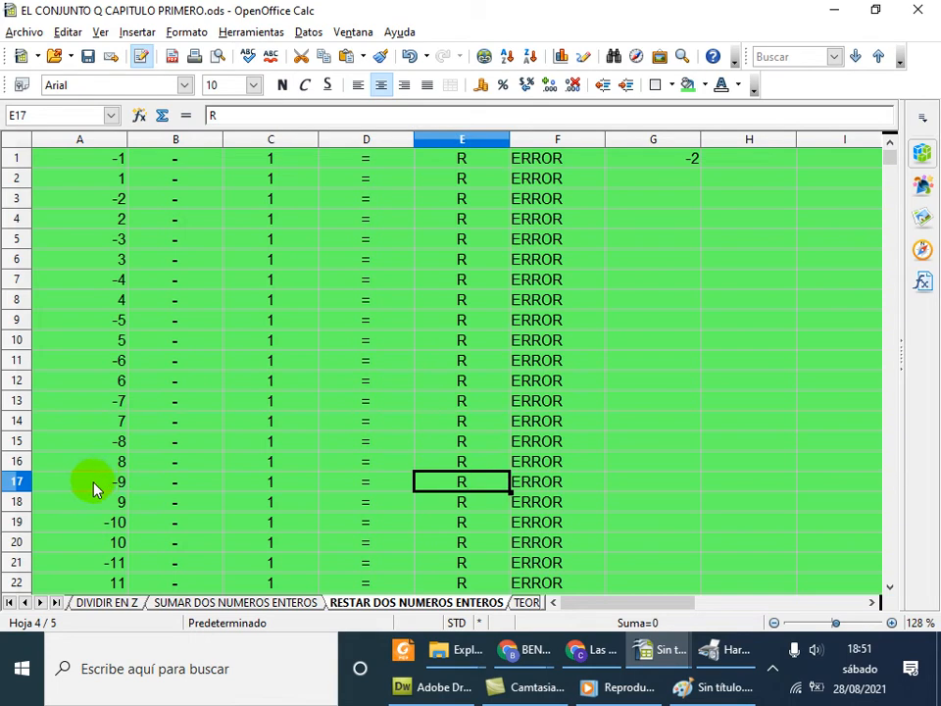
left_click(96, 487)
left_click(177, 488)
left_click(248, 487)
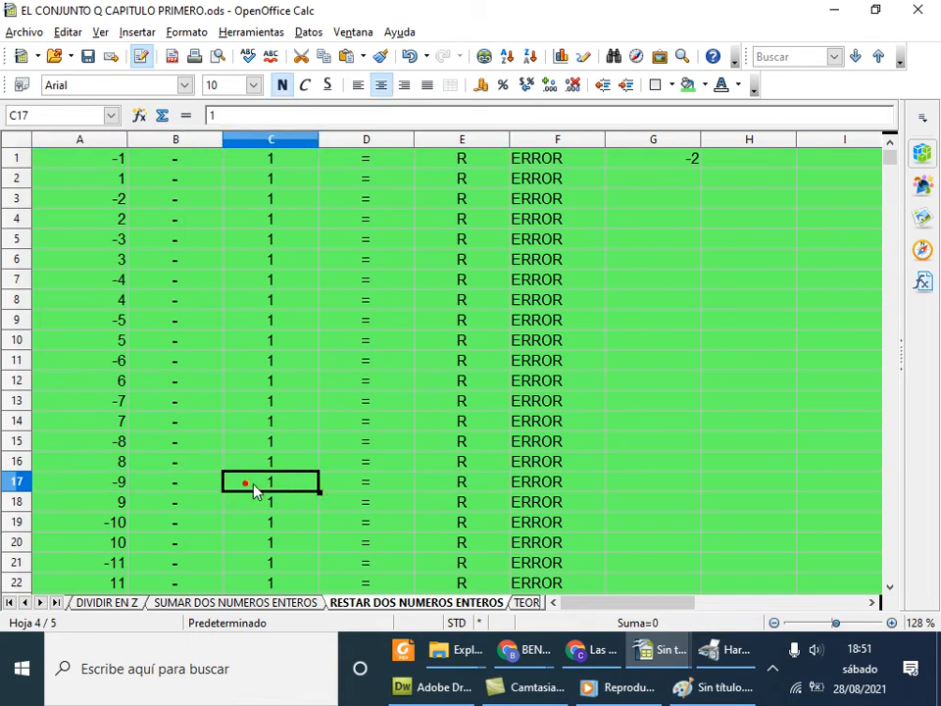
left_click(454, 485)
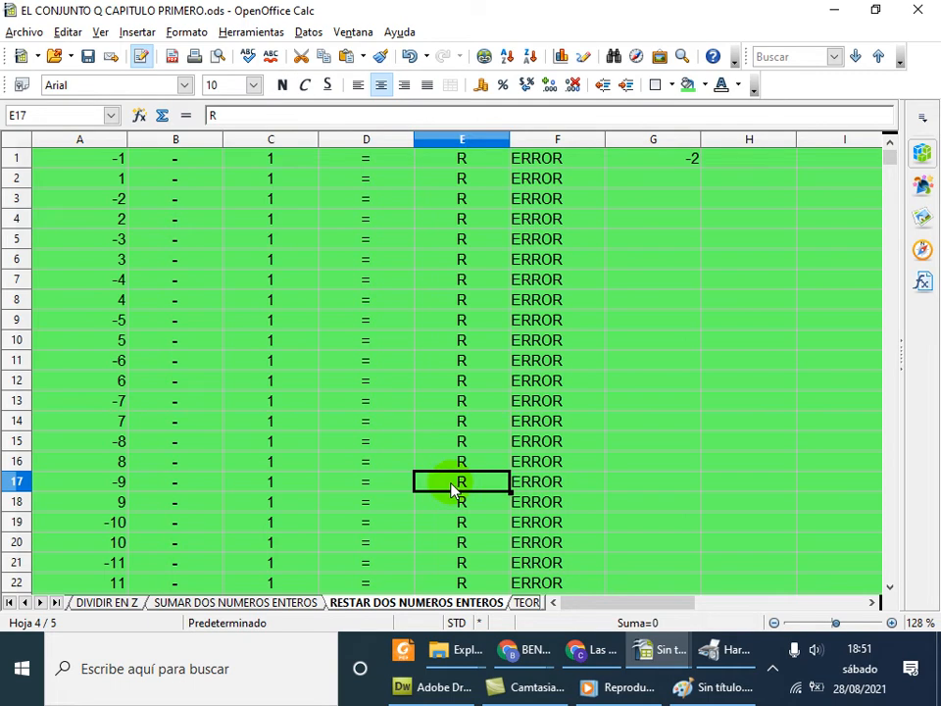
Enter -8 in E17 and inspect the F17 check and the G1 helper formula
type("-8")
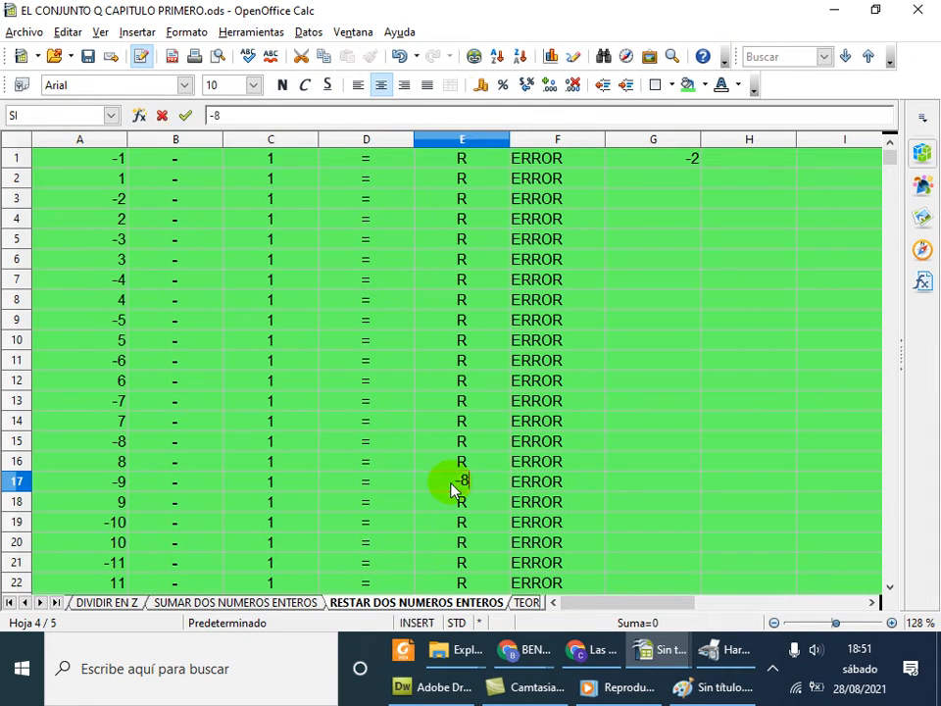
key("Return")
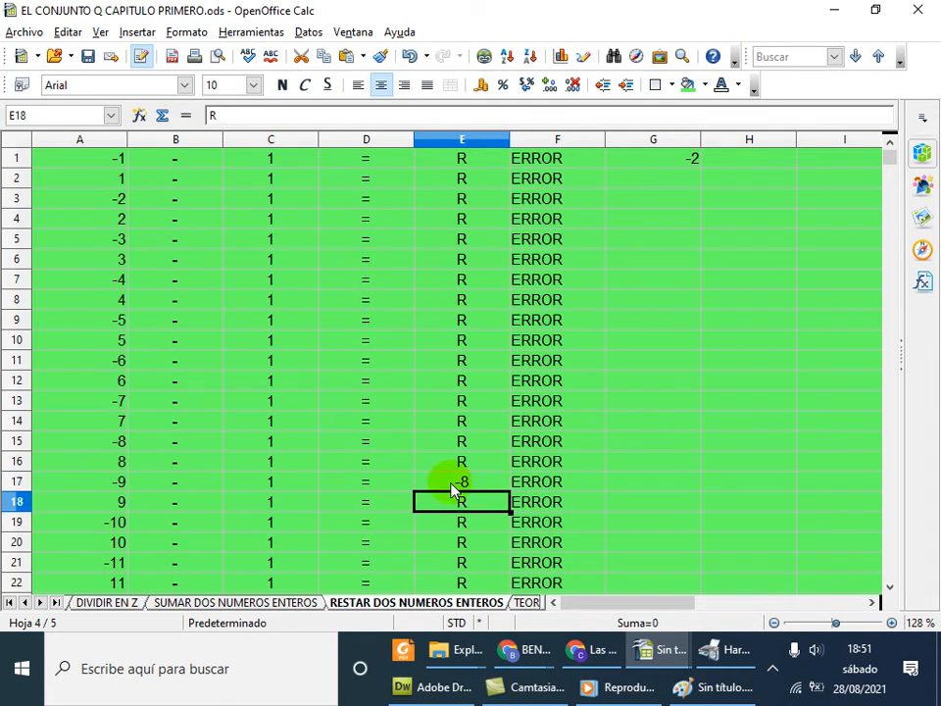
left_click(555, 484)
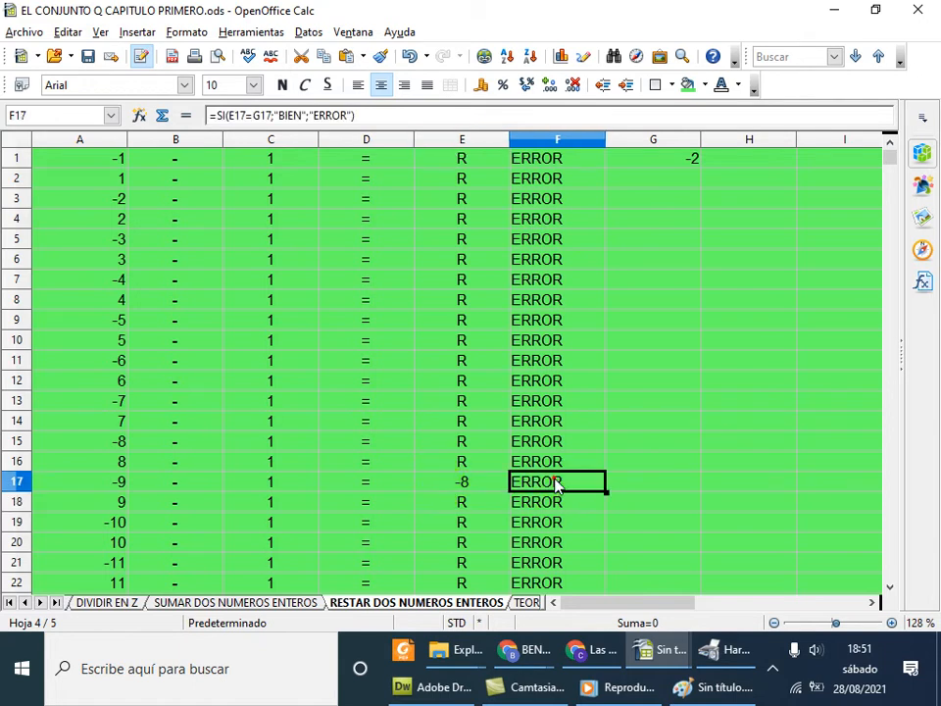
left_click(647, 484)
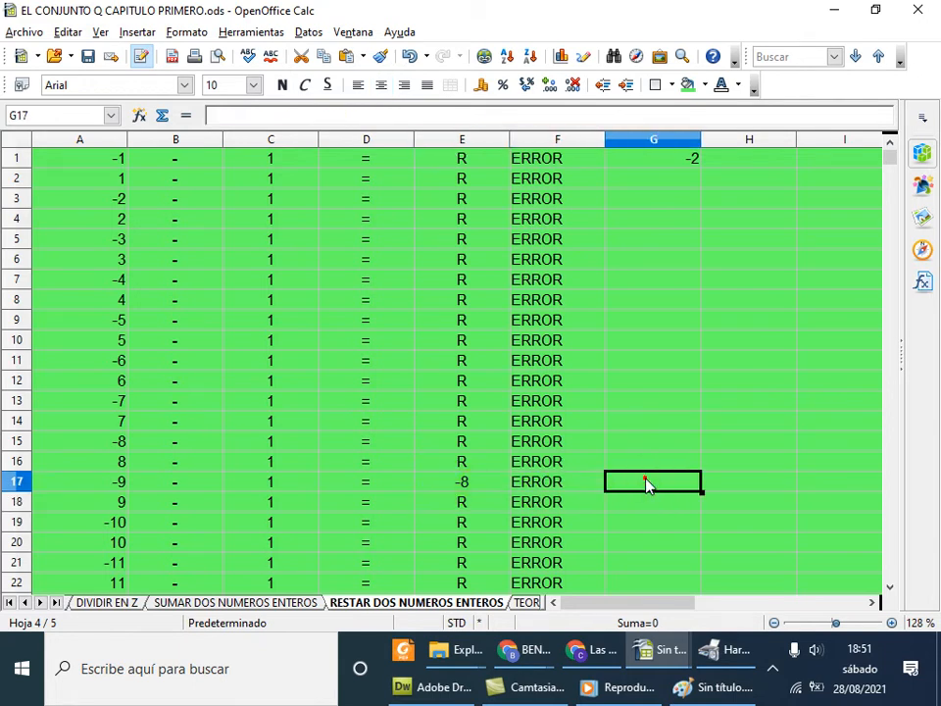
left_click(647, 158)
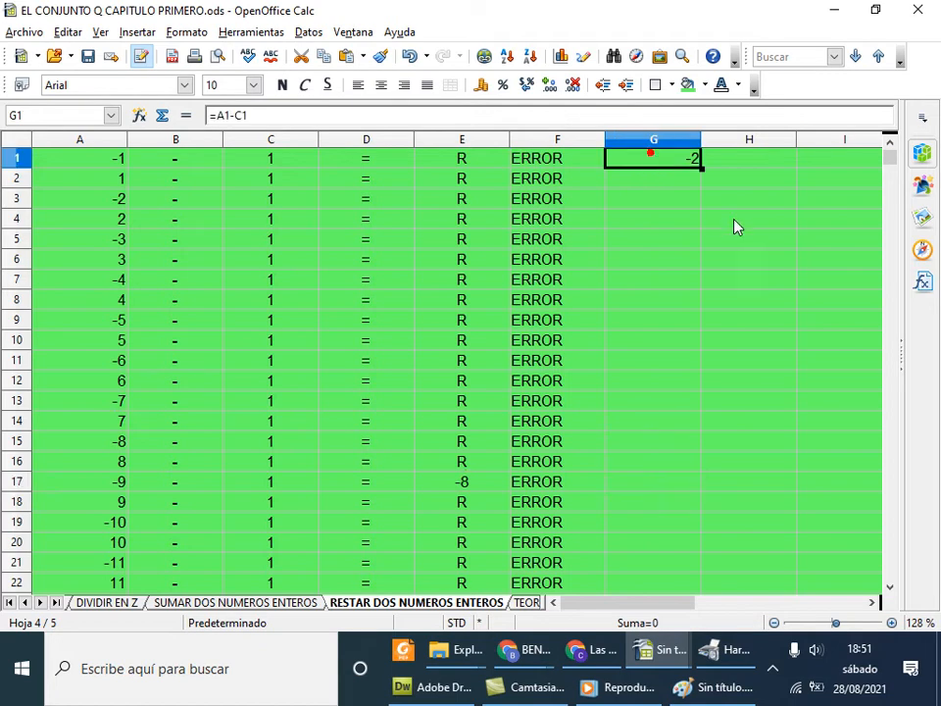
Copy G1's =A1-C1 difference down to G21, showing row 17 should be -10
left_click_drag(701, 167, 677, 580)
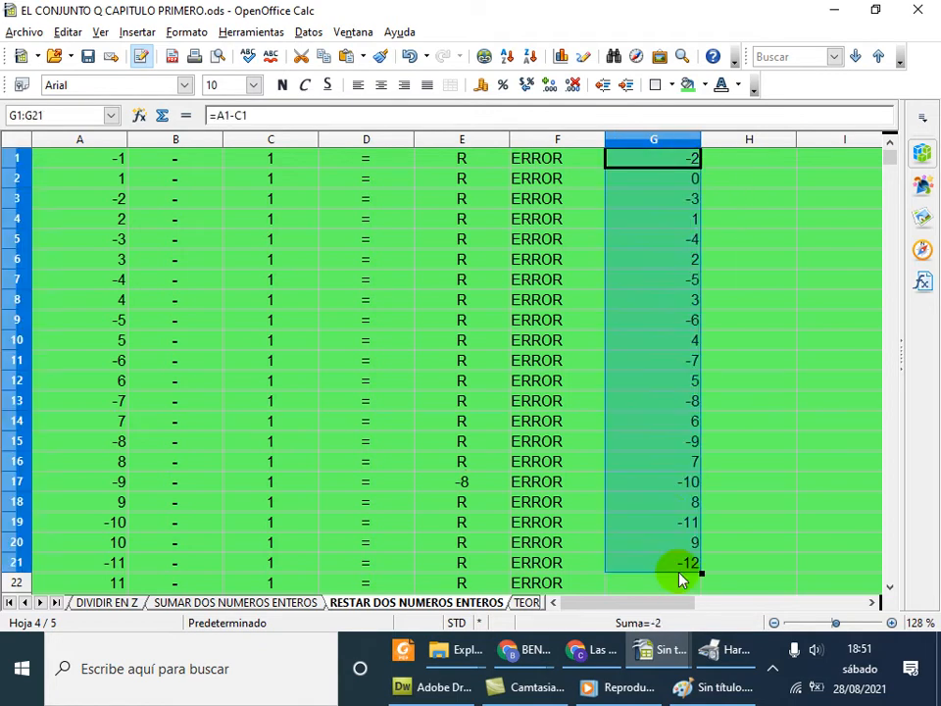
left_click(670, 485)
left_click(339, 484)
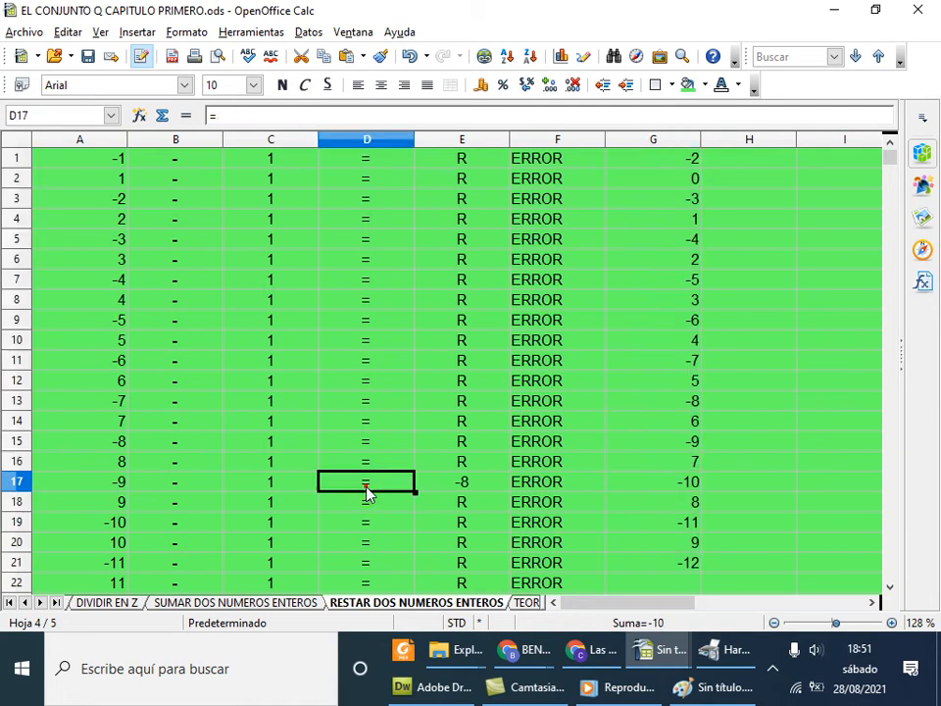
left_click(103, 484)
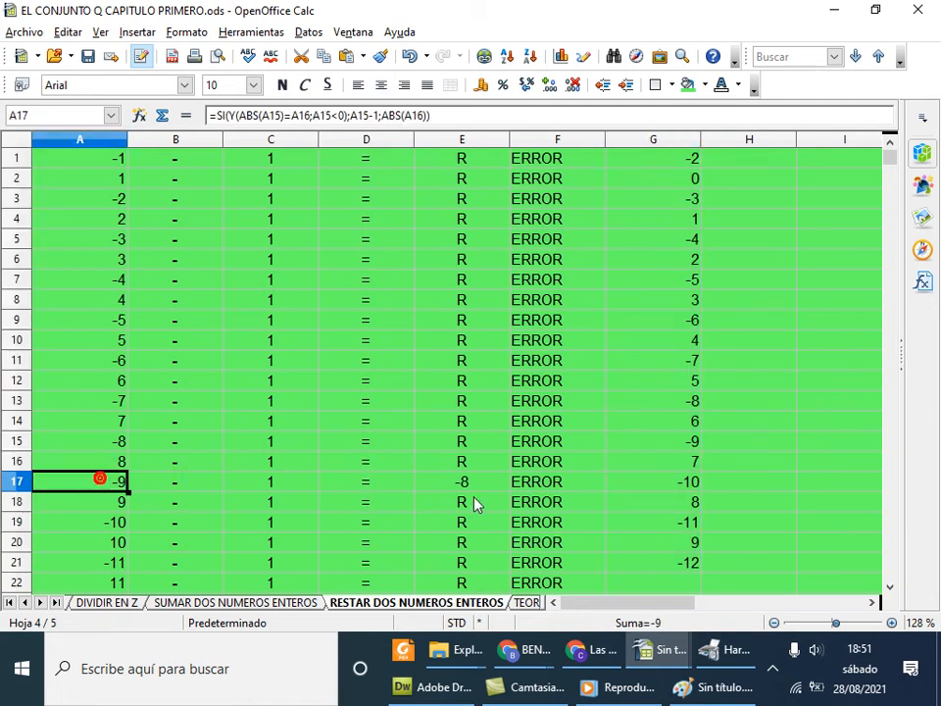
left_click(438, 488)
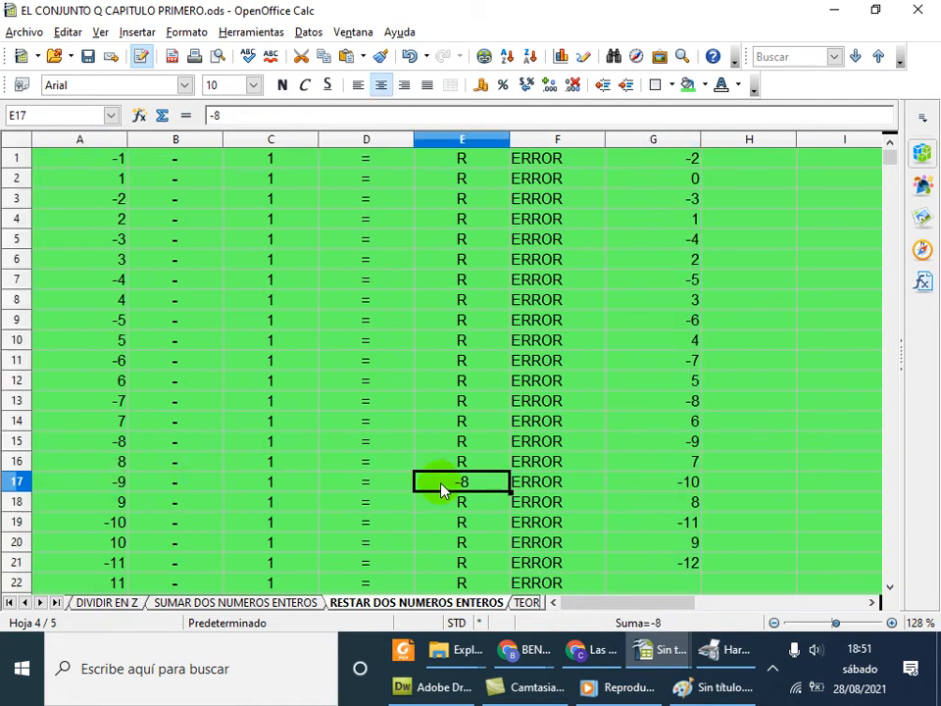
Correct E17 to -10 so row 17 now reads BIEN
type("-10")
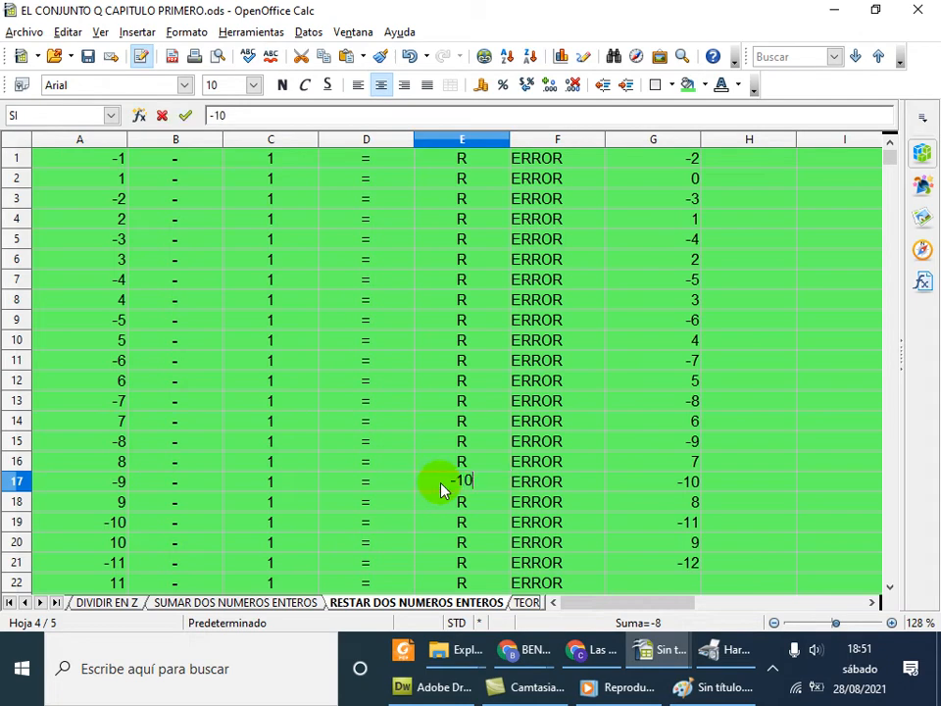
key("Return")
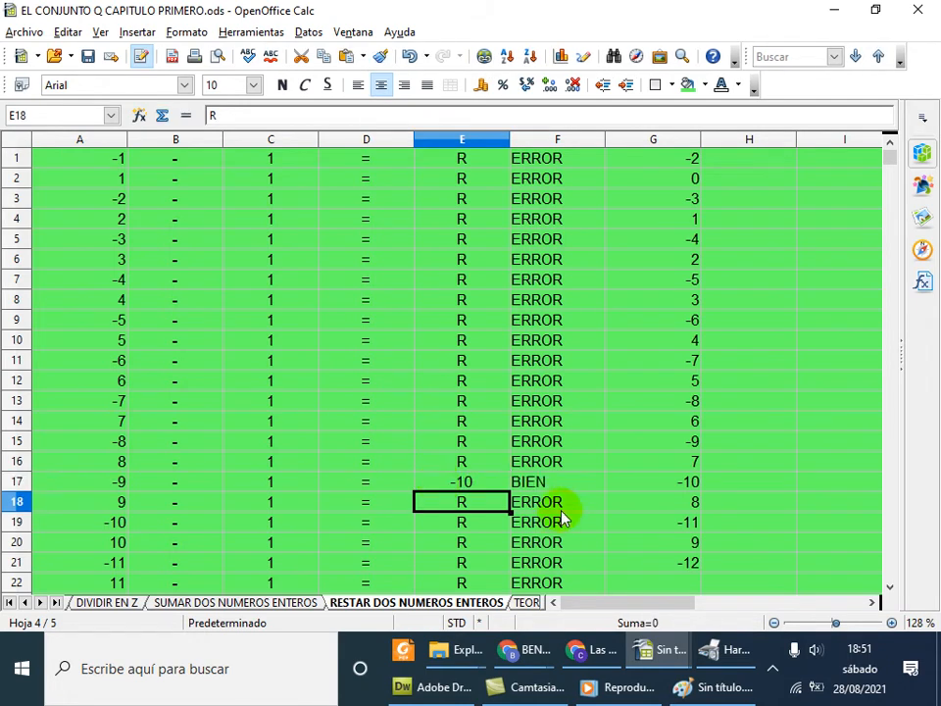
left_click(575, 482)
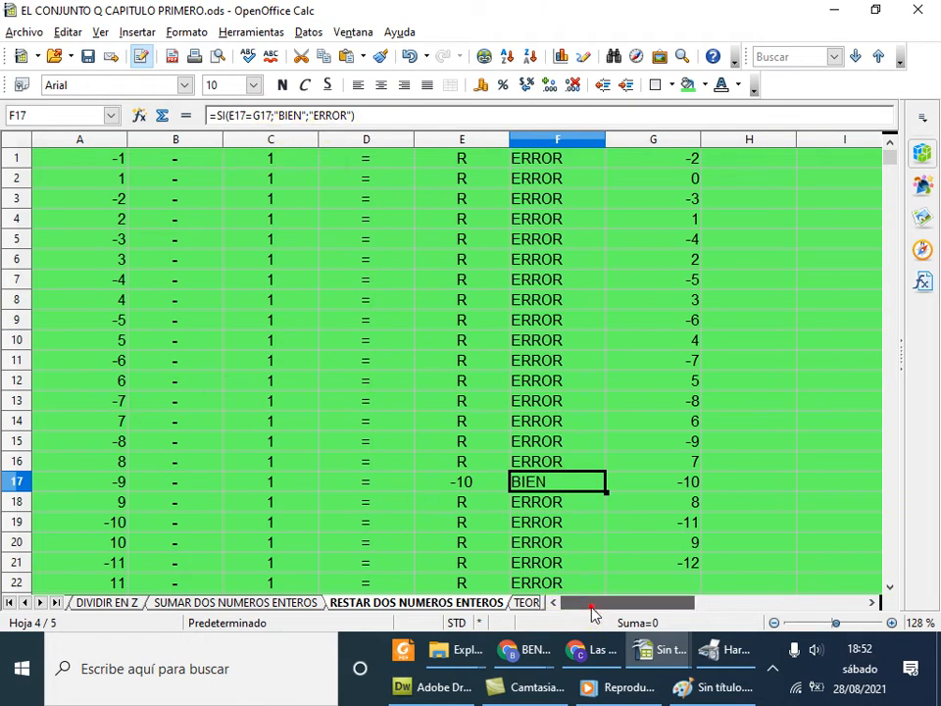
Compare the formulas in A5, A6 and A7, highlight row 7 and switch to the Paint truth table
left_click(108, 280)
left_click(112, 257)
left_click(109, 238)
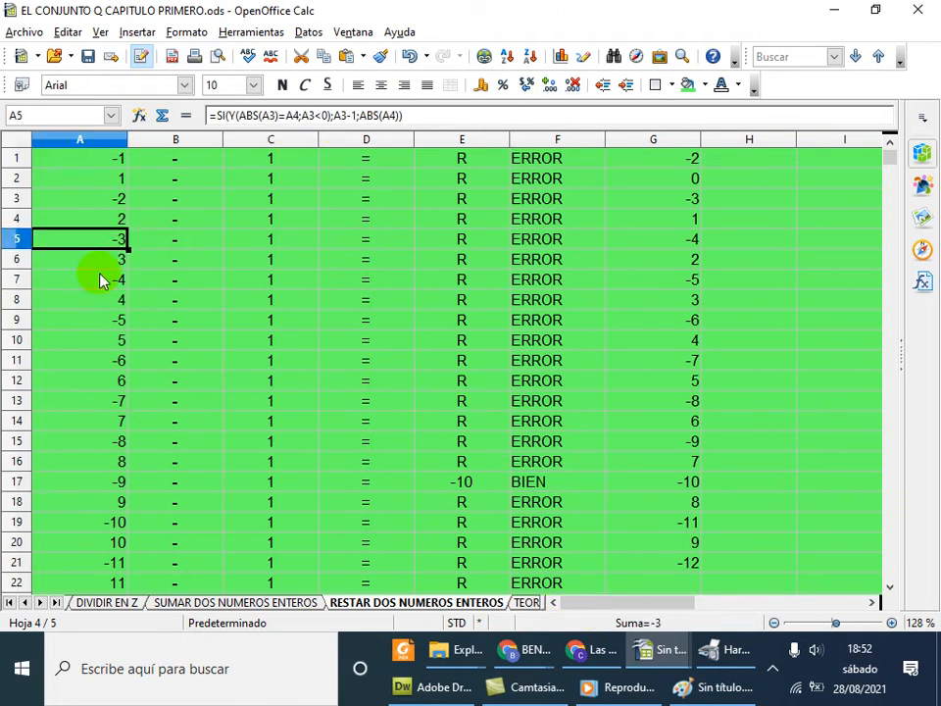
left_click(99, 280)
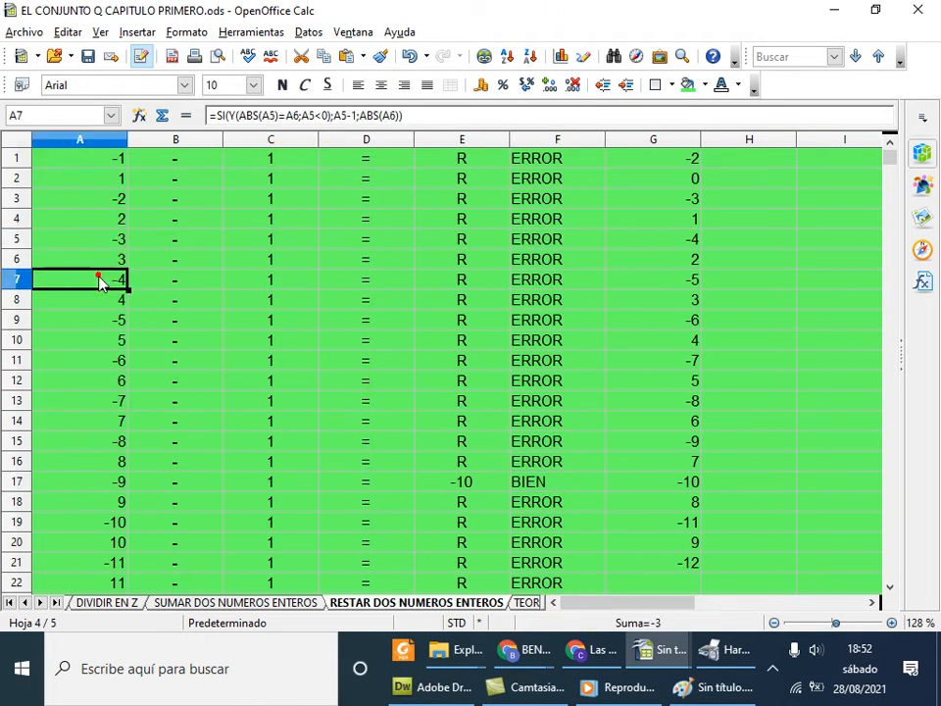
left_click(22, 281)
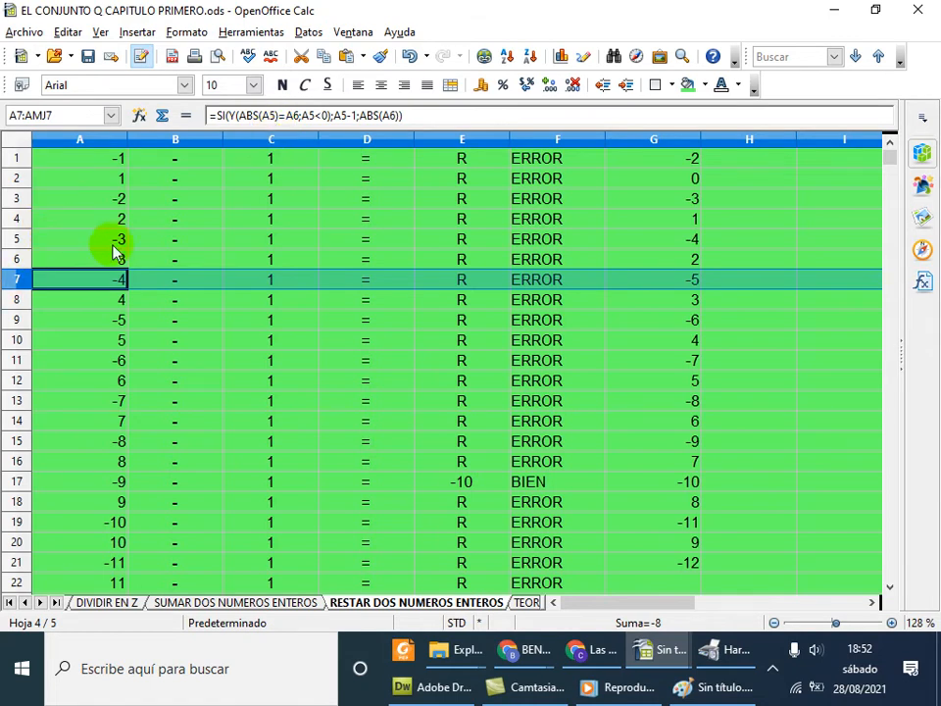
left_click(706, 689)
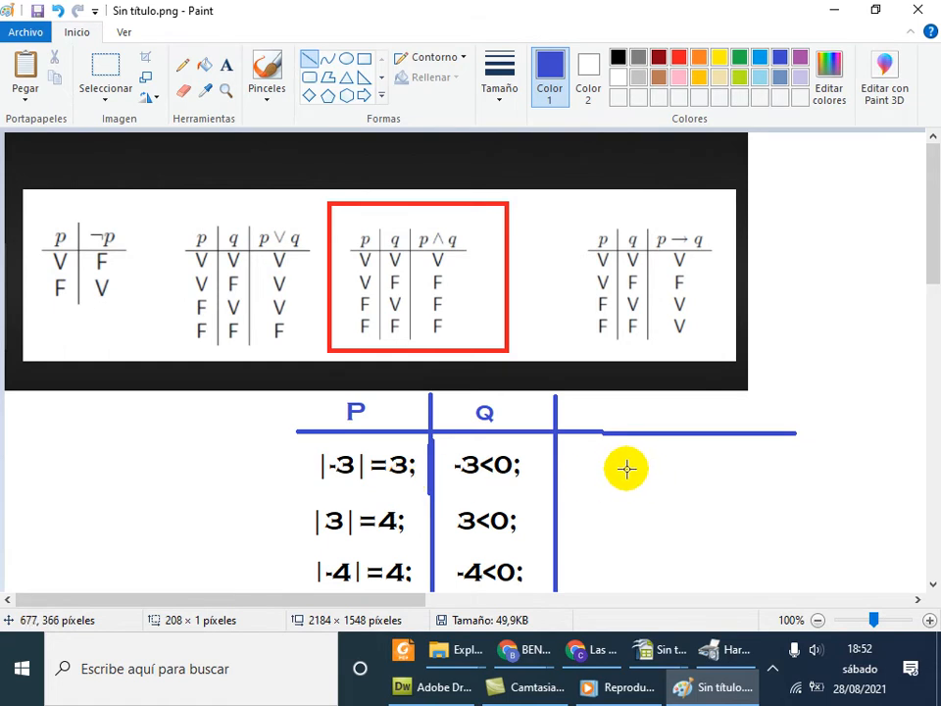
Write 'V Y V' in the result column beside |-3|=3 and -3<0, then return to Calc
left_click(226, 66)
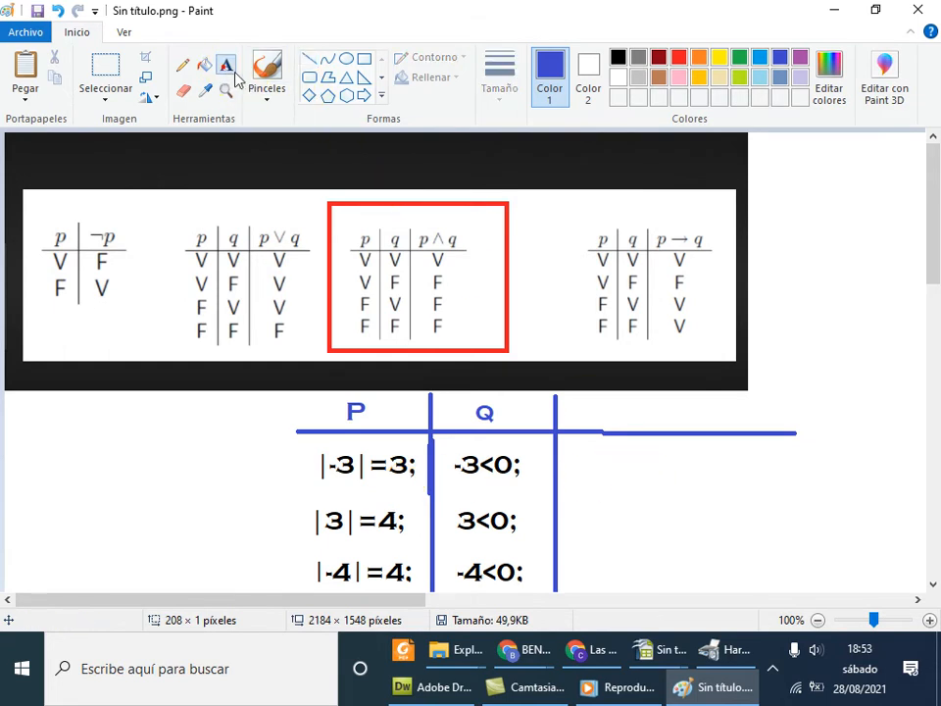
left_click_drag(572, 449, 623, 481)
type("V")
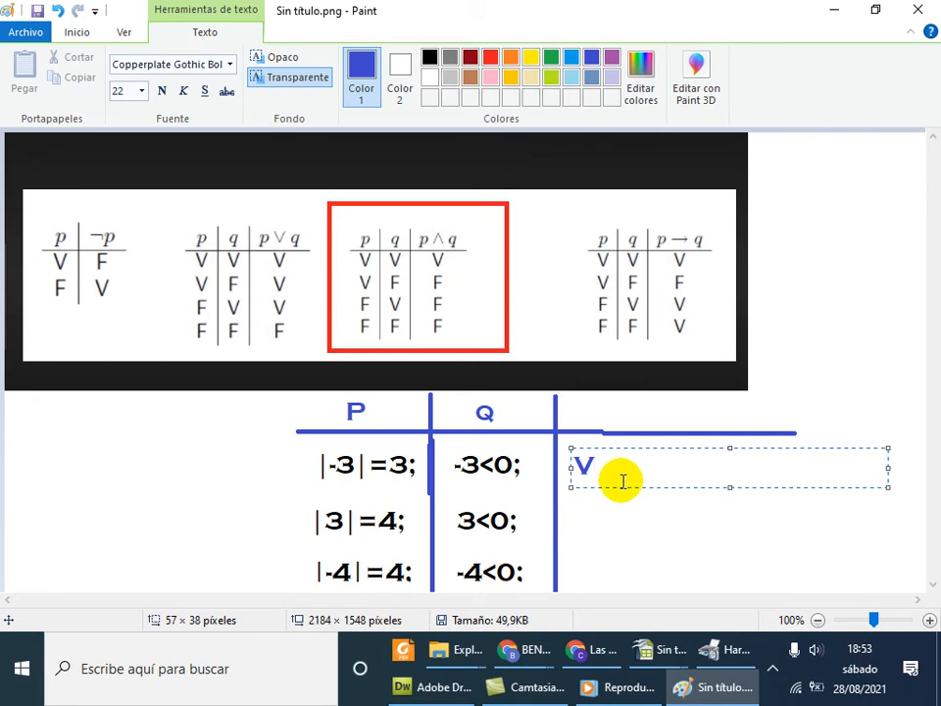
left_click(662, 649)
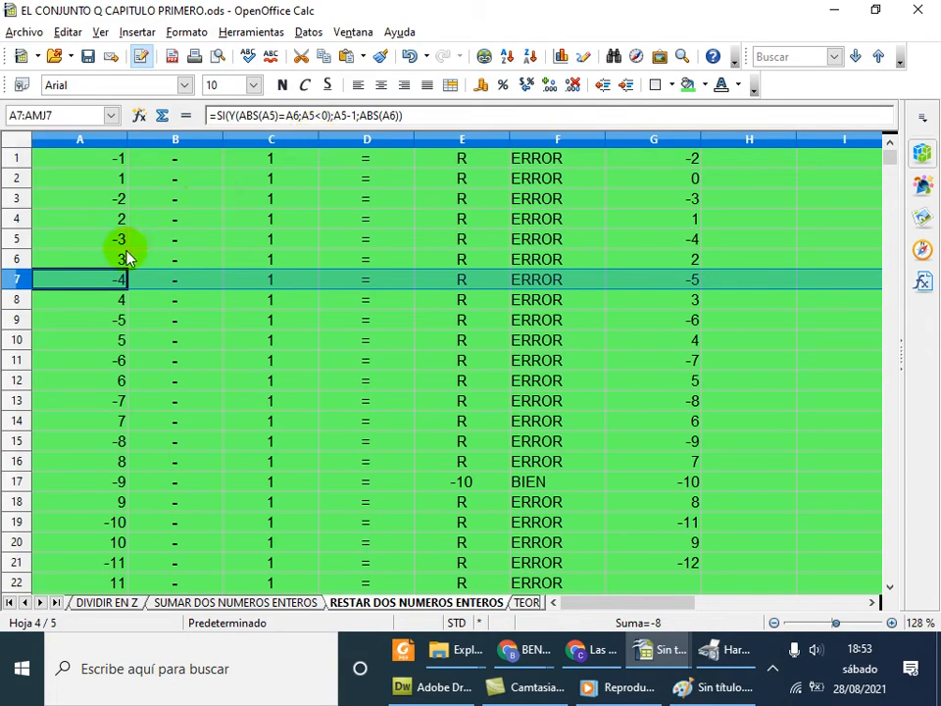
left_click(721, 686)
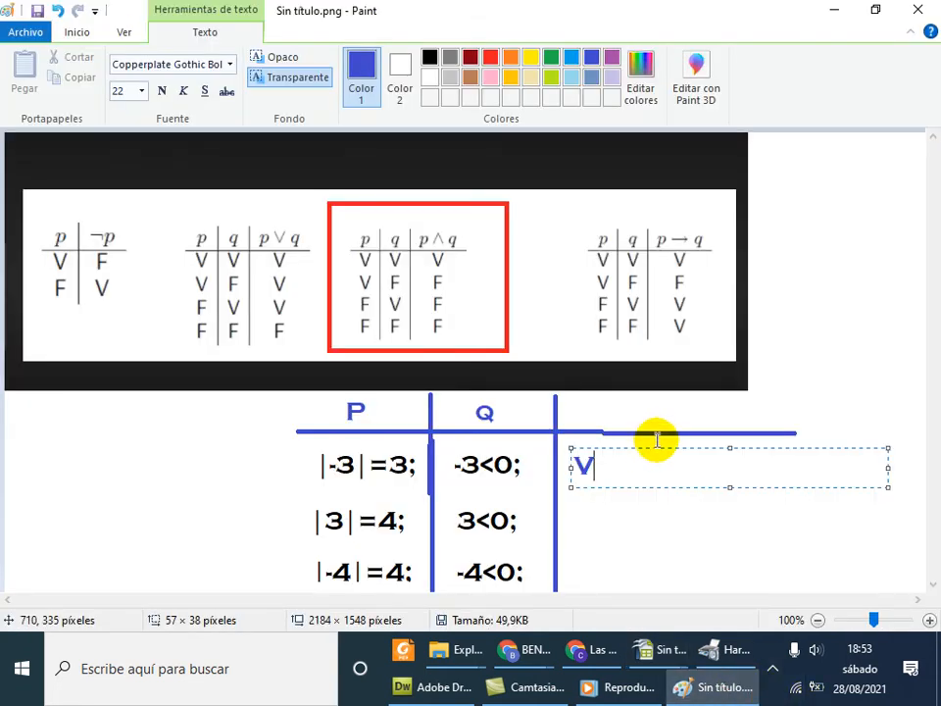
type("Y  ")
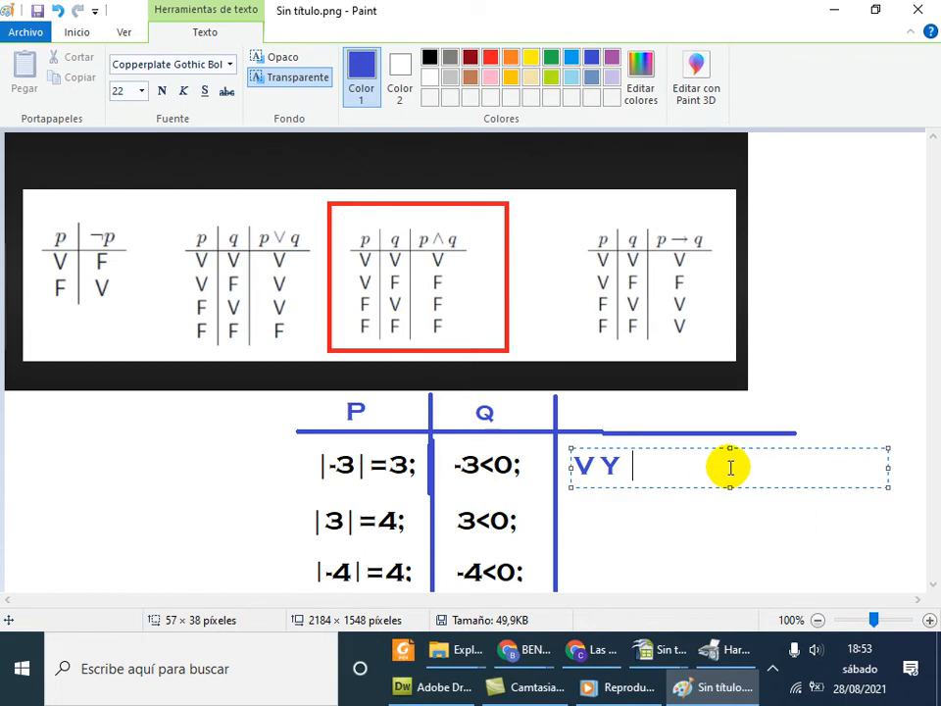
type("V")
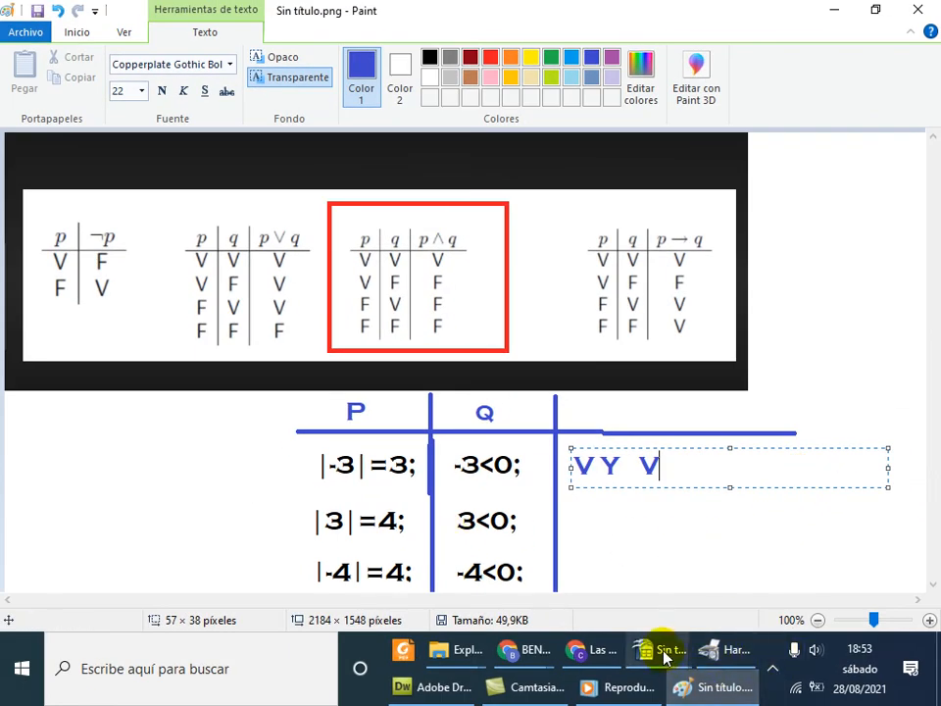
mouse_move(664, 657)
left_click(842, 554)
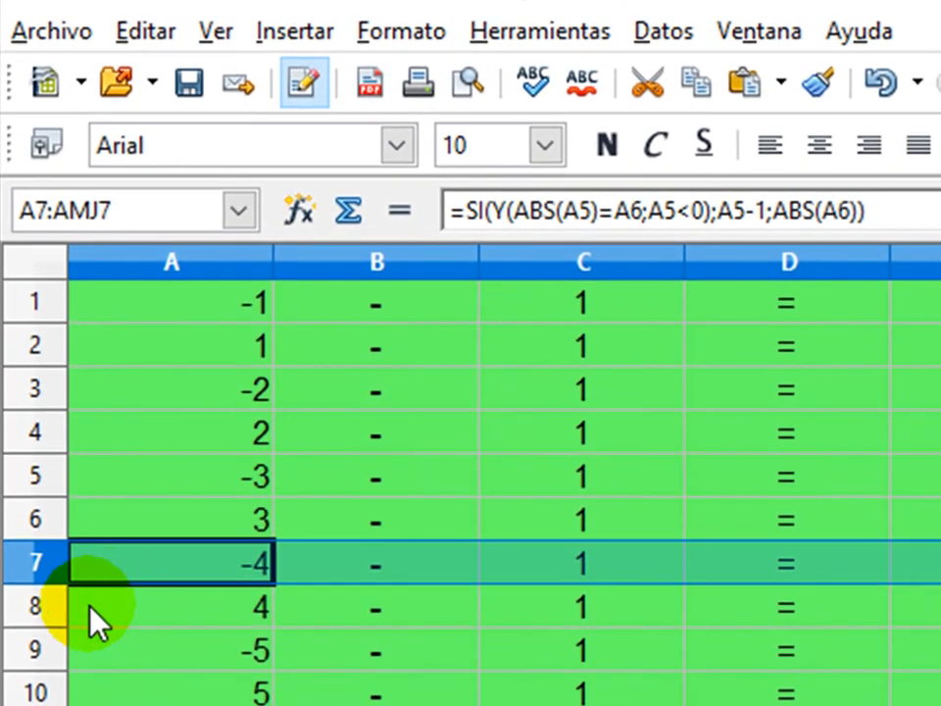
Highlight row 8 to show its formula, then start the second truth-table row with F in Paint
left_click(42, 538)
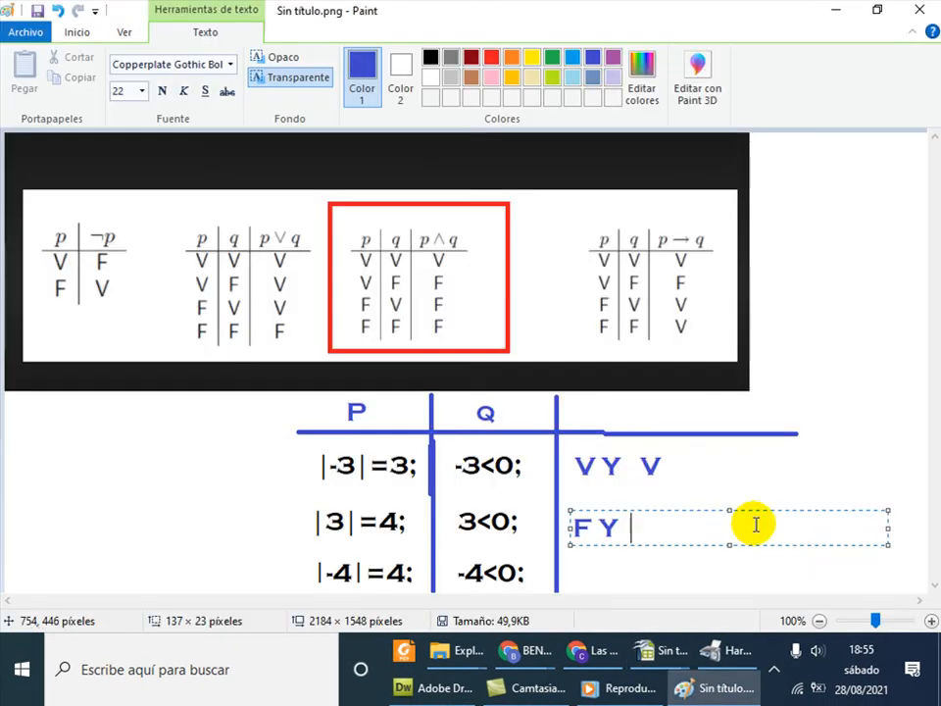
type("F Y  F")
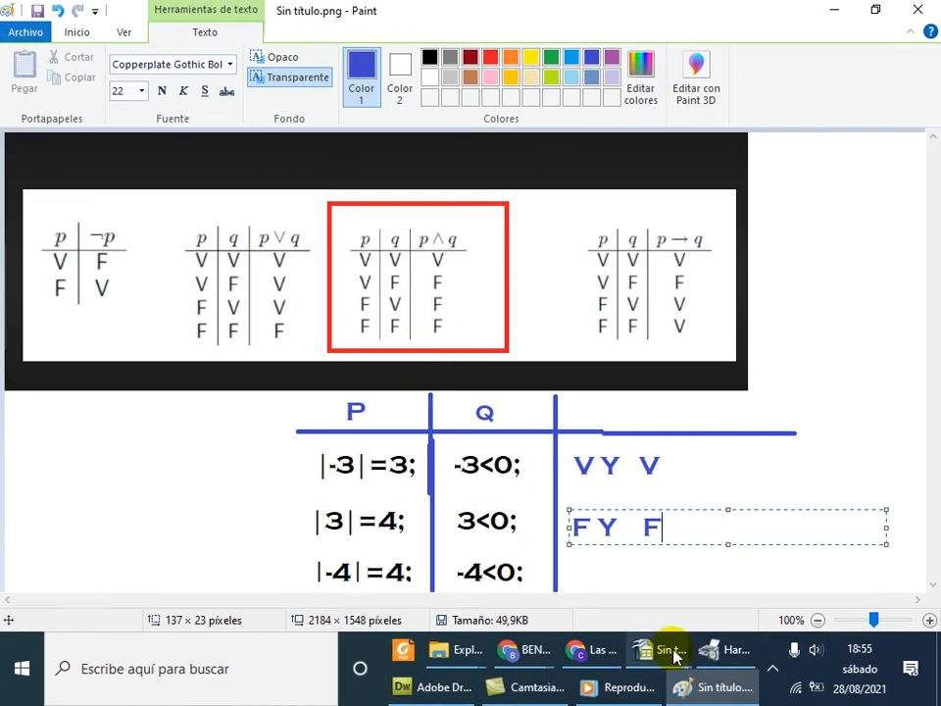
Bring the Calc subtraction workbook back, showing A8's formula that gives 4
mouse_move(668, 657)
left_click(836, 587)
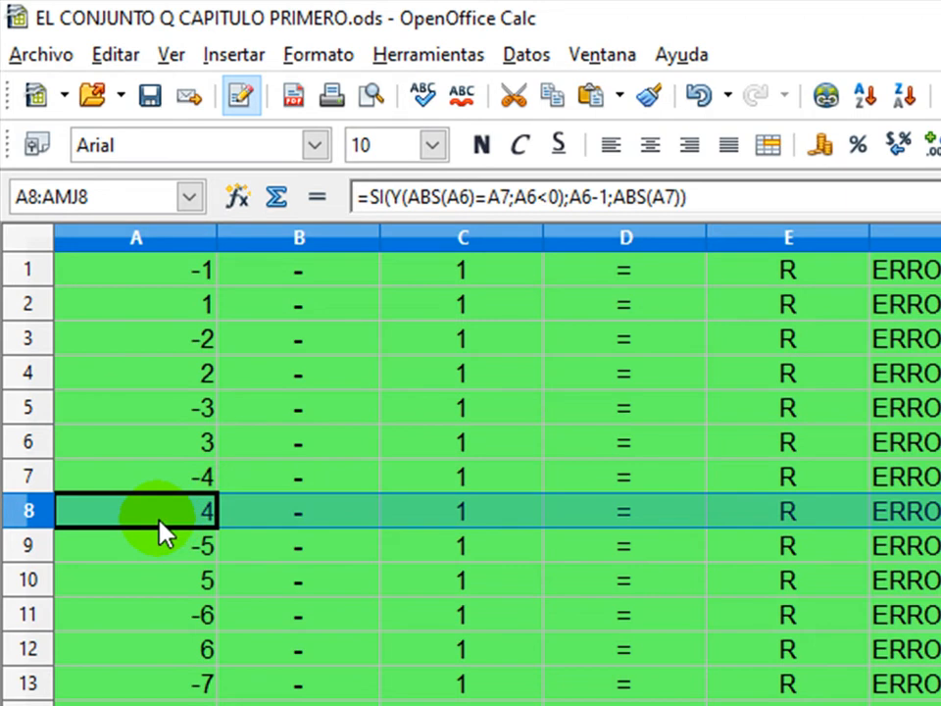
Inspect row 9's formula in Calc, then bring the Paint truth-table drawing back to the front
left_click(35, 547)
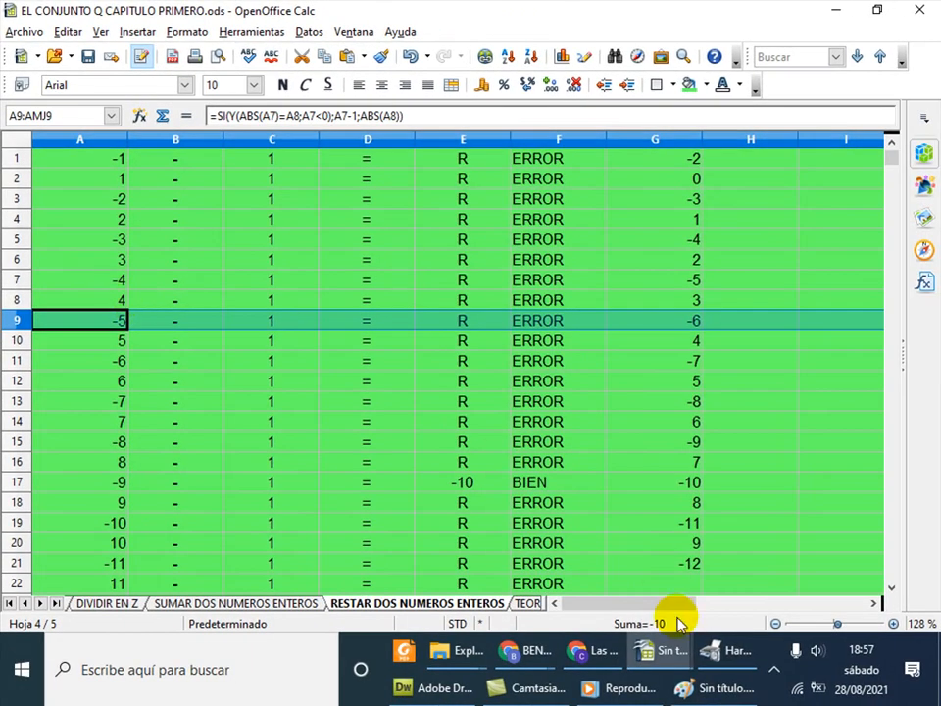
left_click(708, 690)
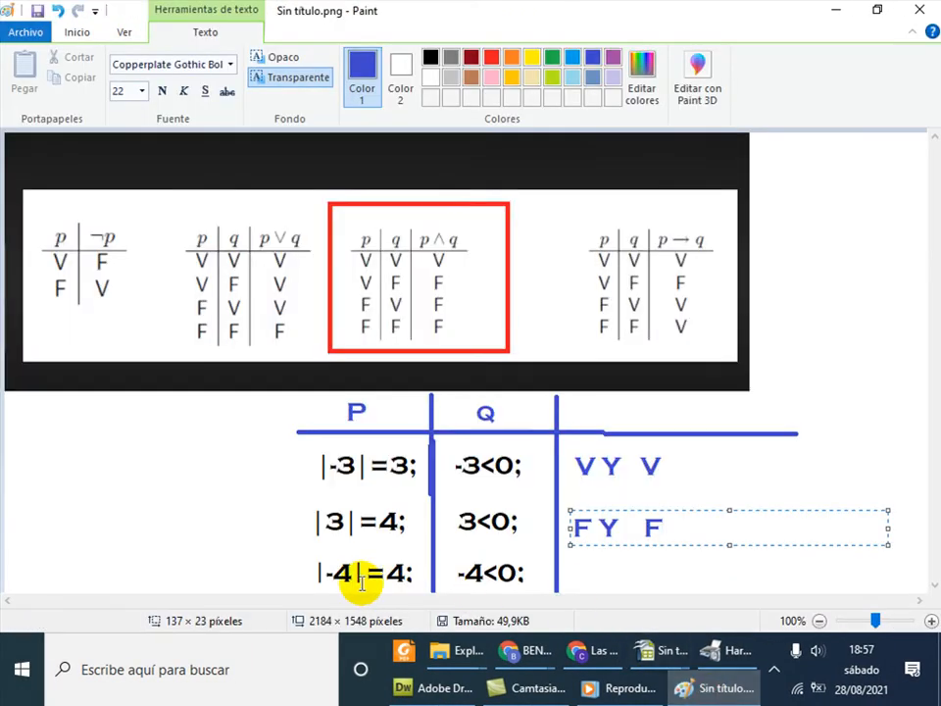
Write 'V Y V' on a new line under 'F Y F' in the Paint truth table
left_click(571, 569)
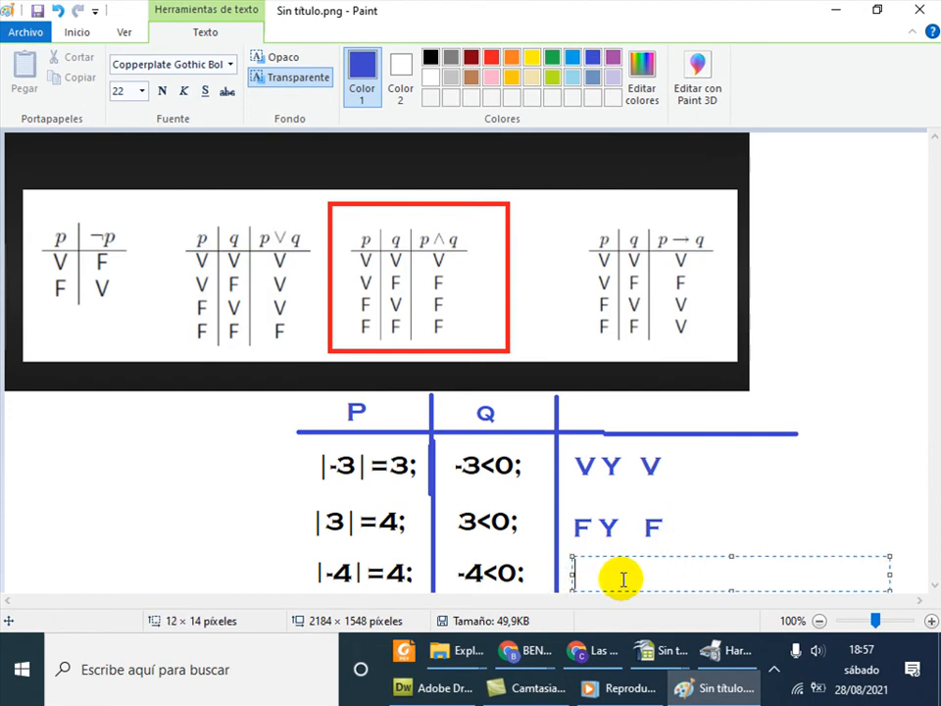
type("VY")
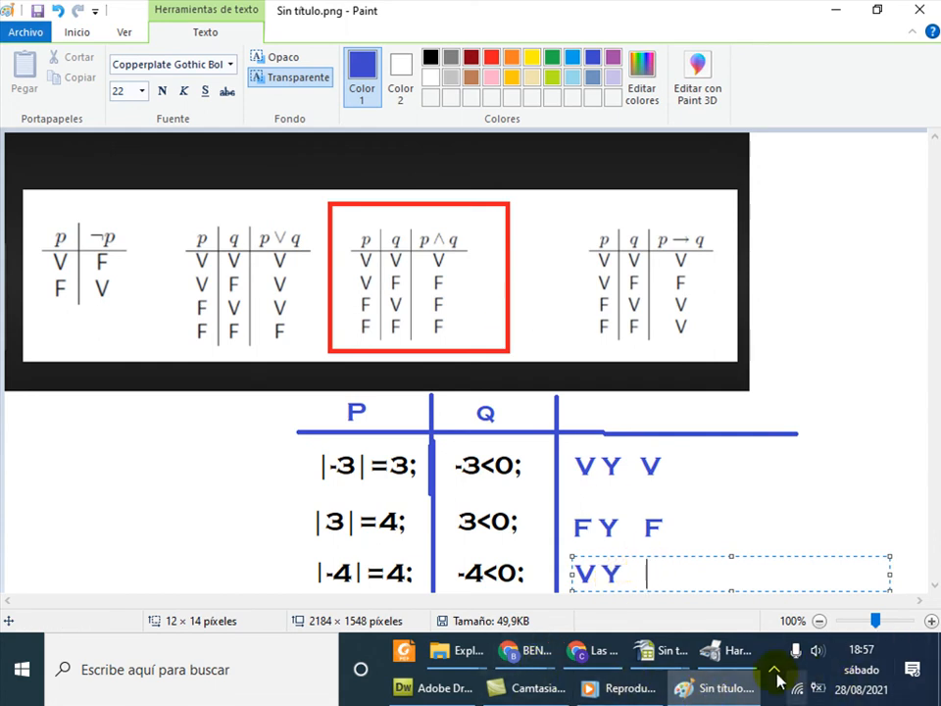
left_click(676, 657)
left_click(774, 526)
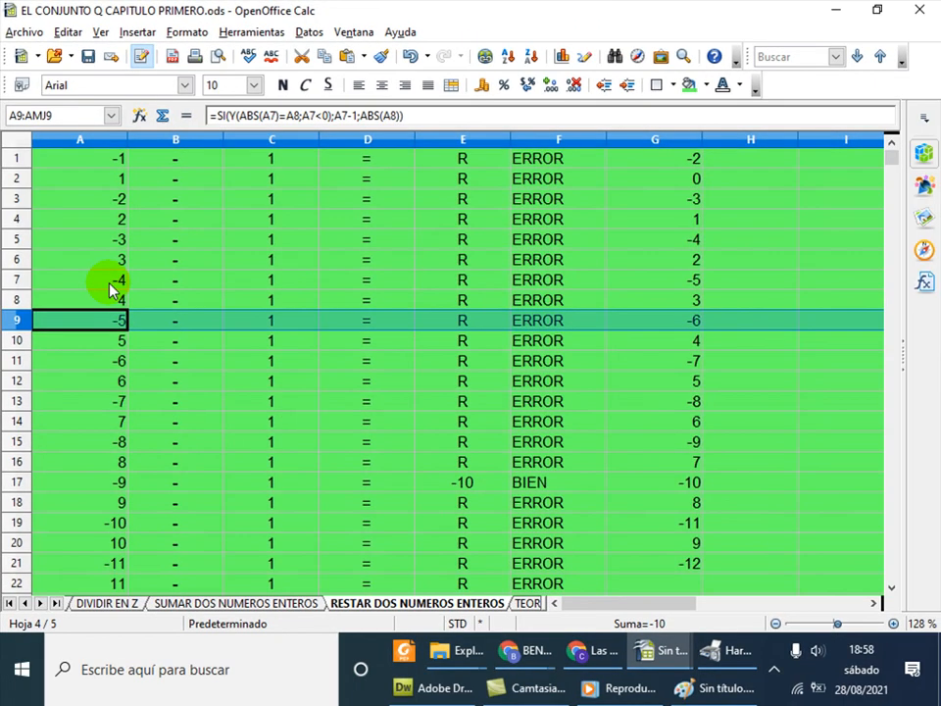
key("alt+Tab")
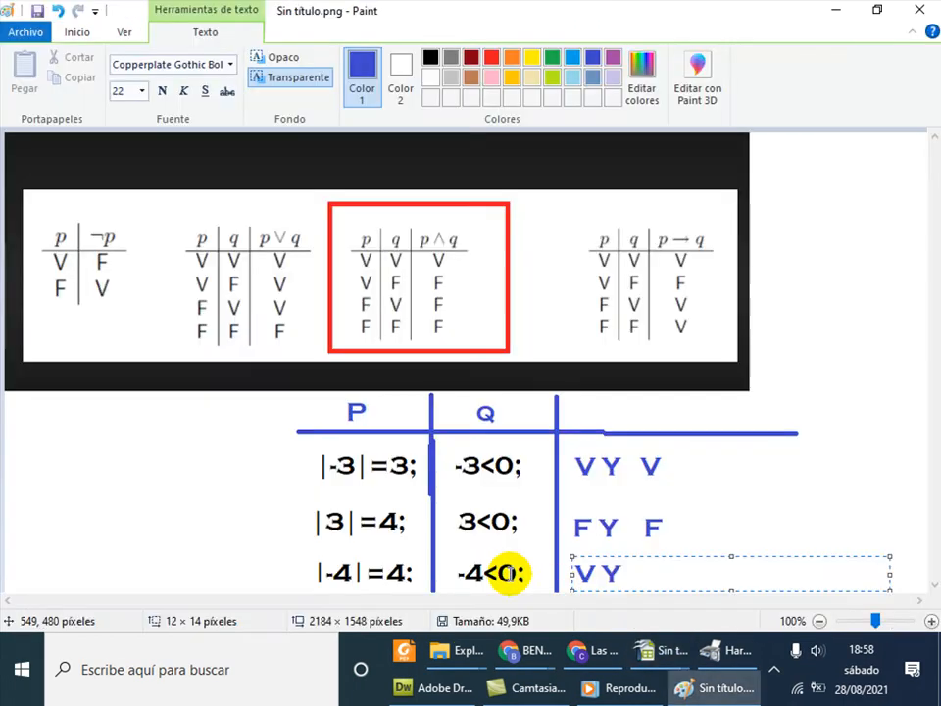
type("V")
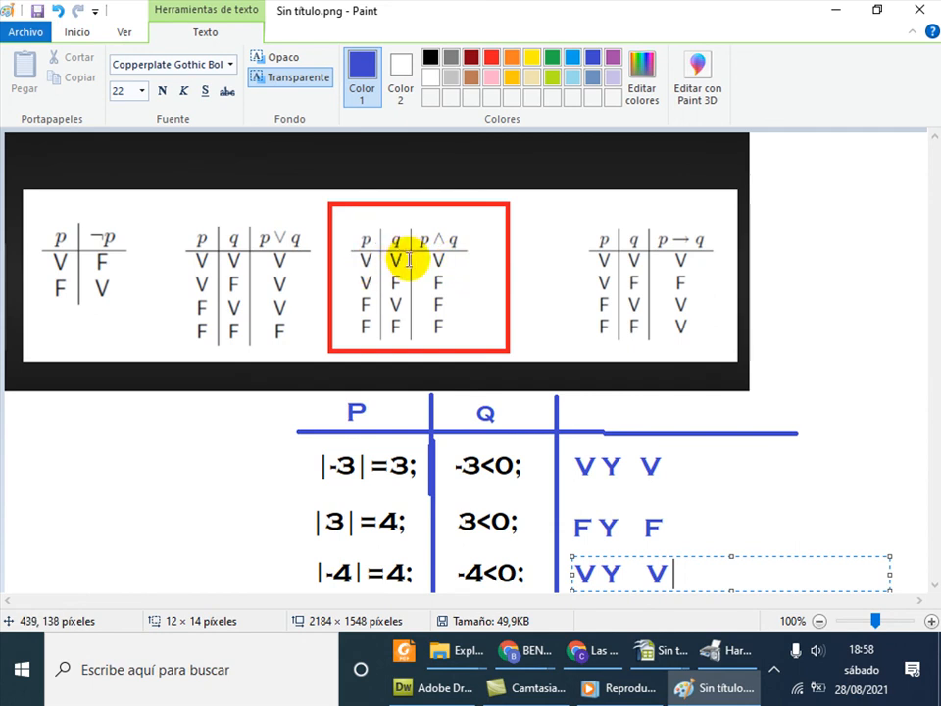
key("alt+Tab")
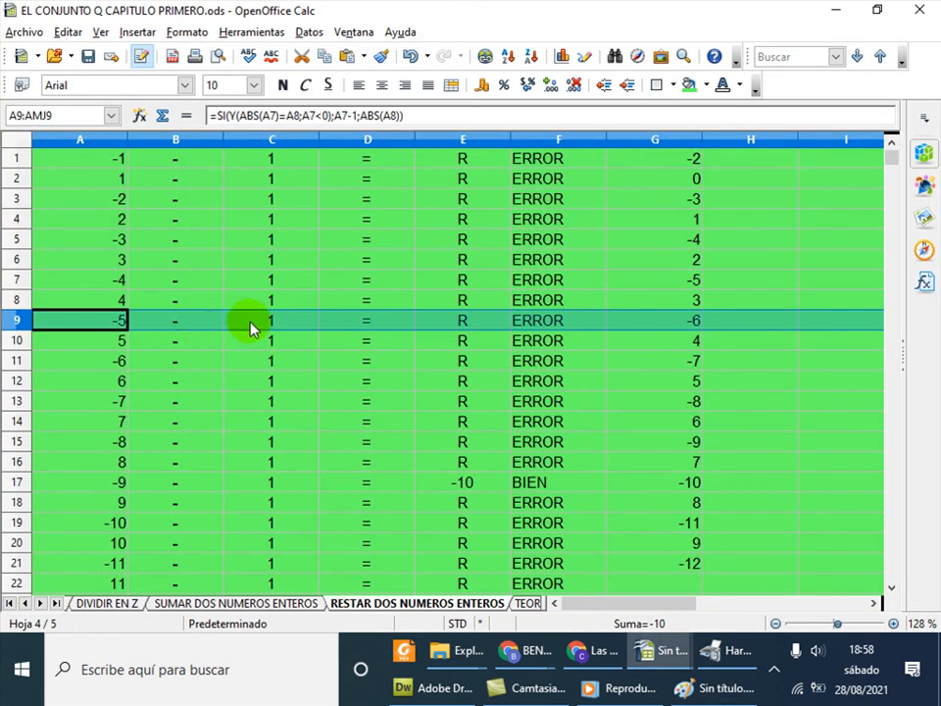
Review row 9's exercise cells A9, B9 and C9 (-5 minus 1)
left_click(121, 322)
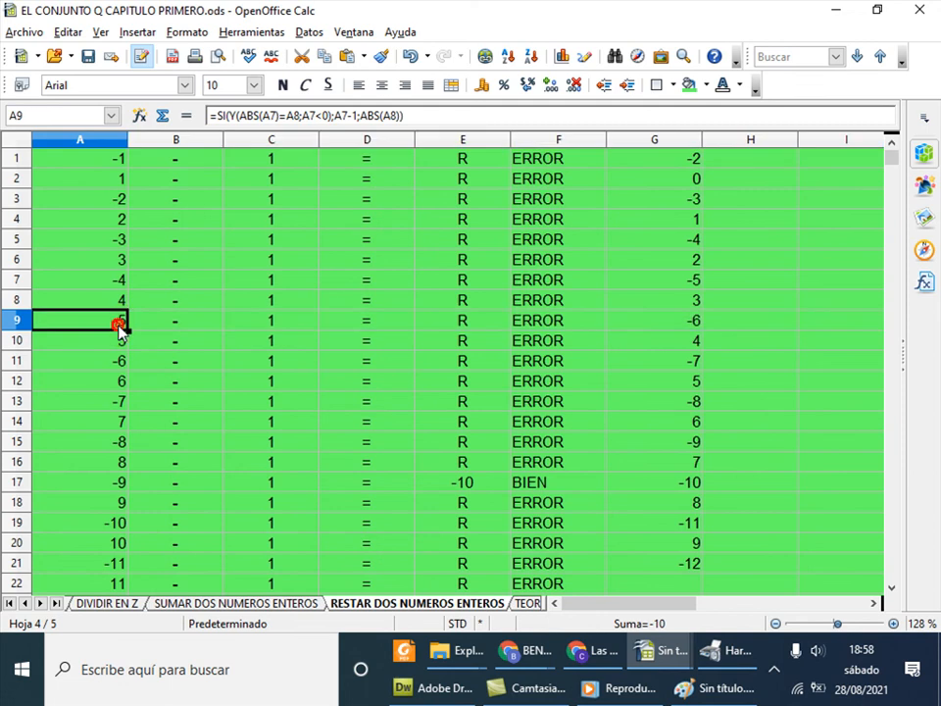
left_click(226, 320)
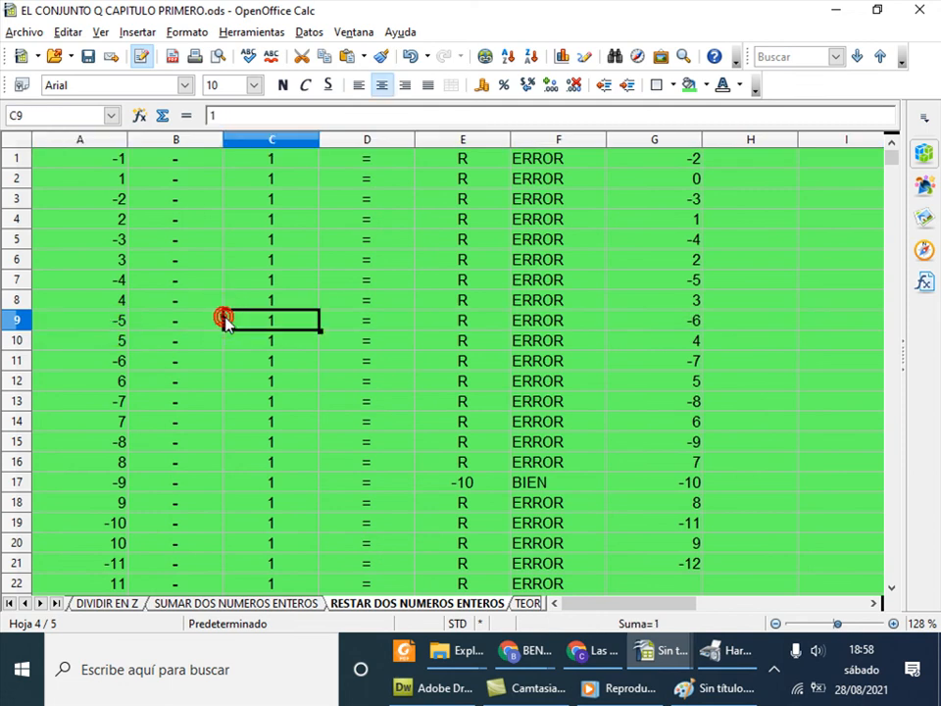
left_click(100, 320)
left_click(161, 321)
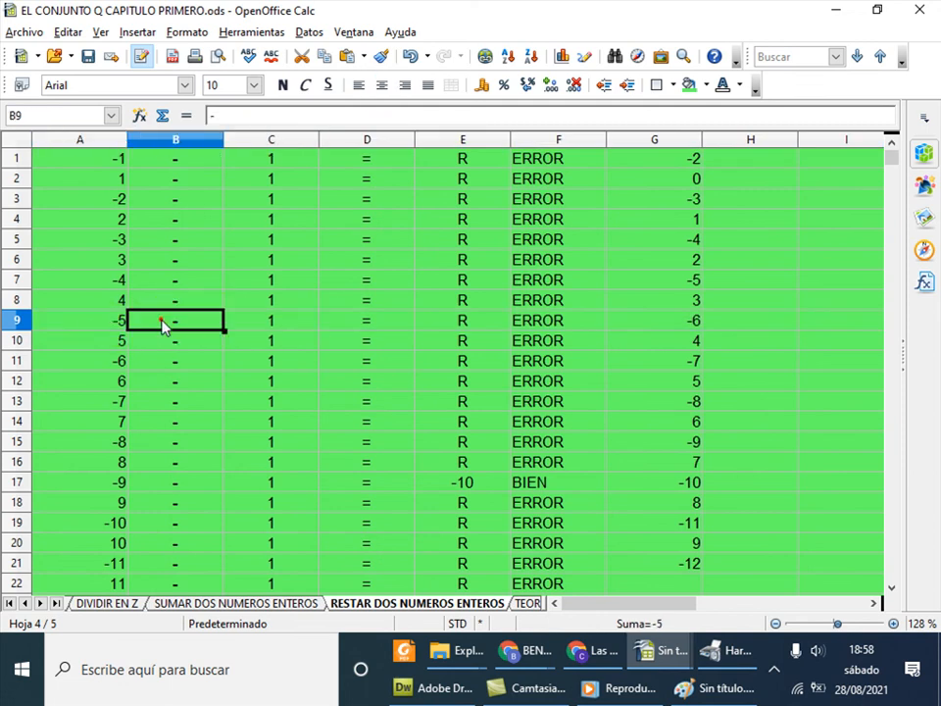
left_click(263, 321)
Answer -6 in E9 and confirm F9 shows BIEN
left_click(466, 328)
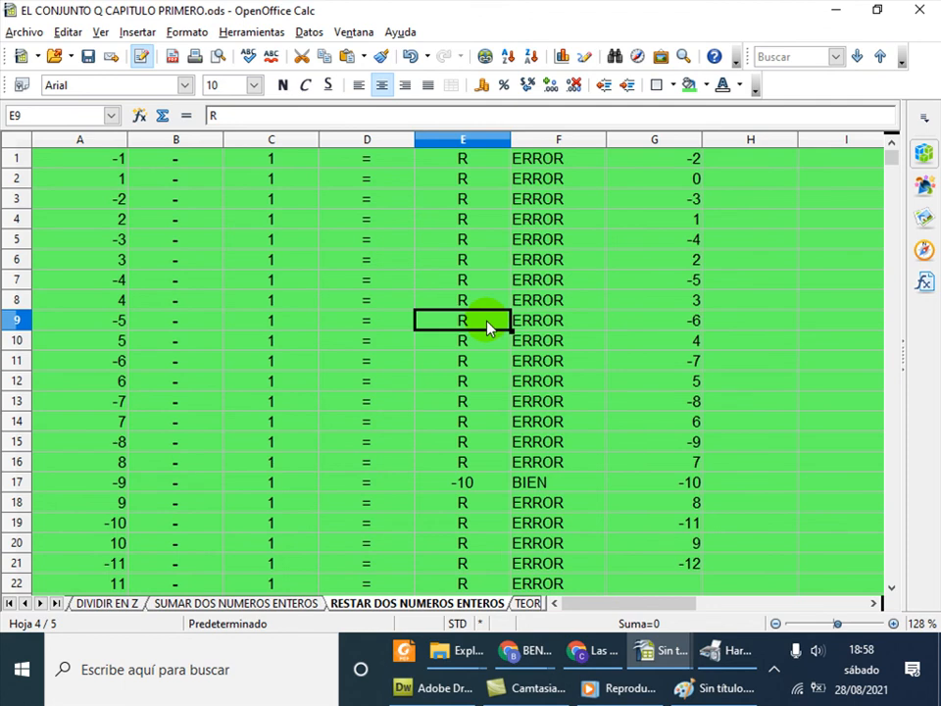
type("-6")
key("Return")
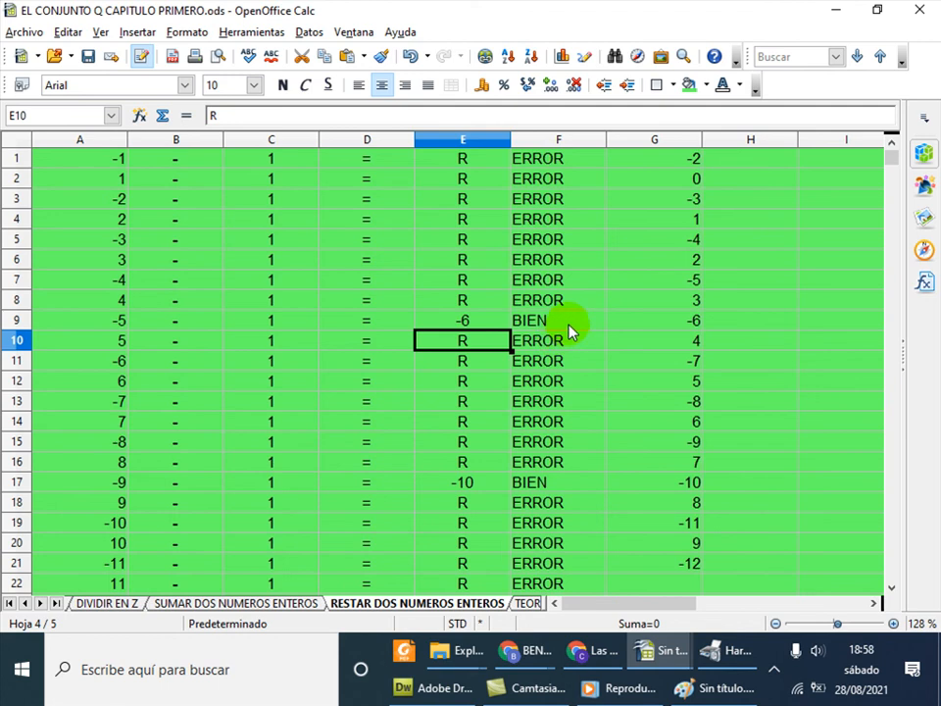
left_click(568, 323)
left_click(692, 323)
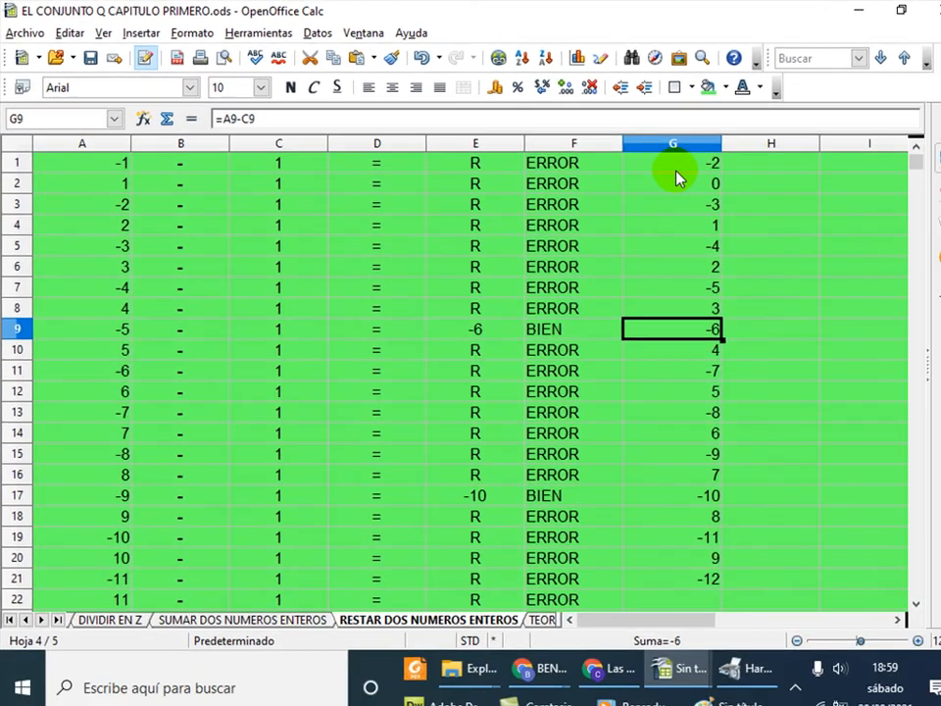
Hide helper column G with Ocultar and recheck F9's BIEN formula
right_click(685, 145)
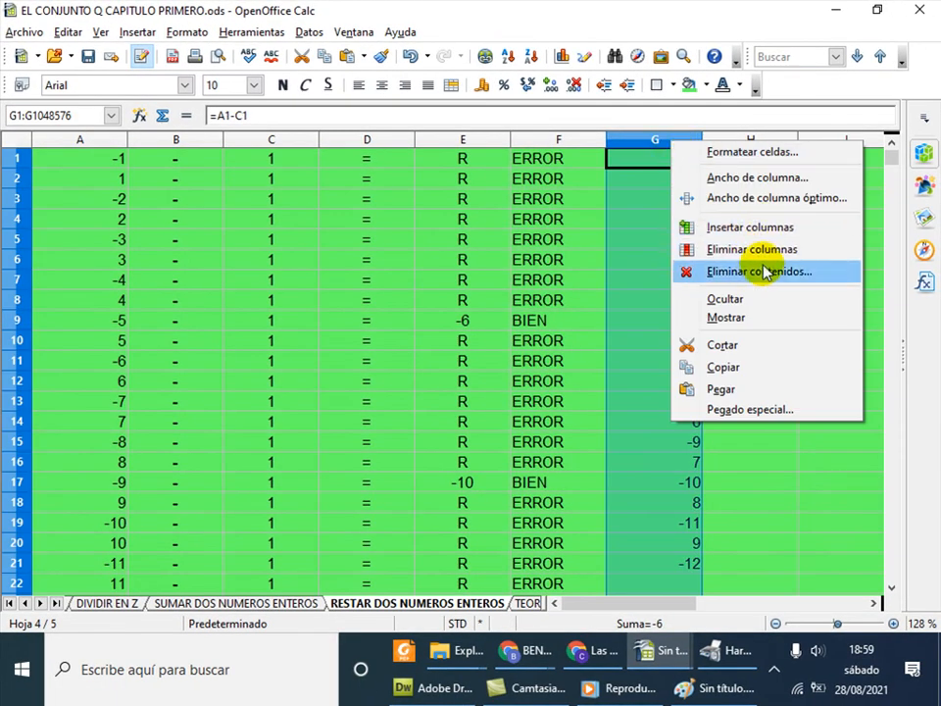
left_click(759, 300)
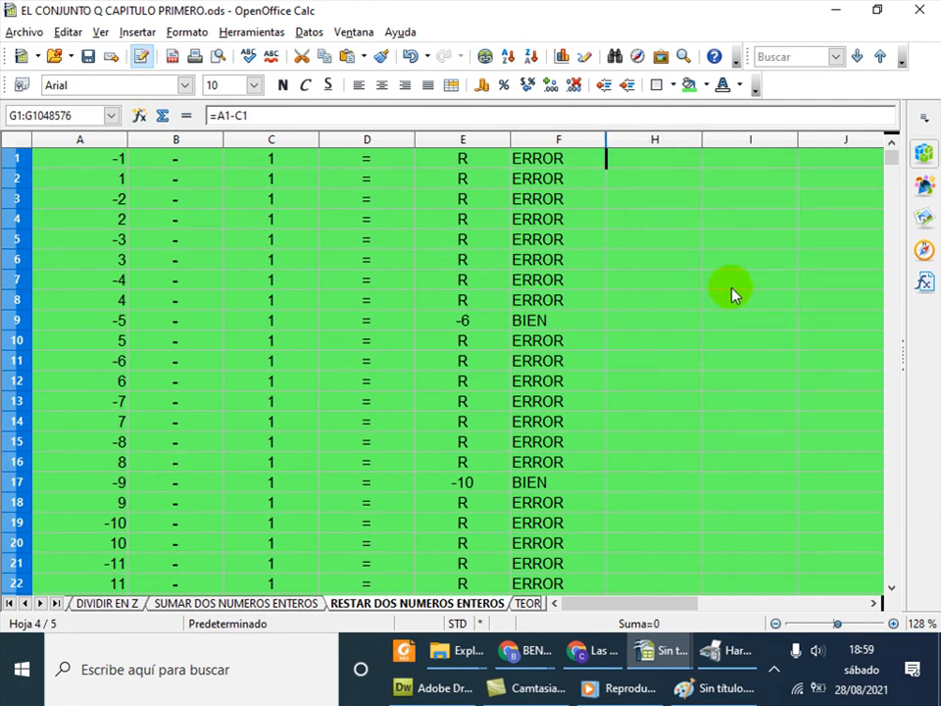
left_click(533, 324)
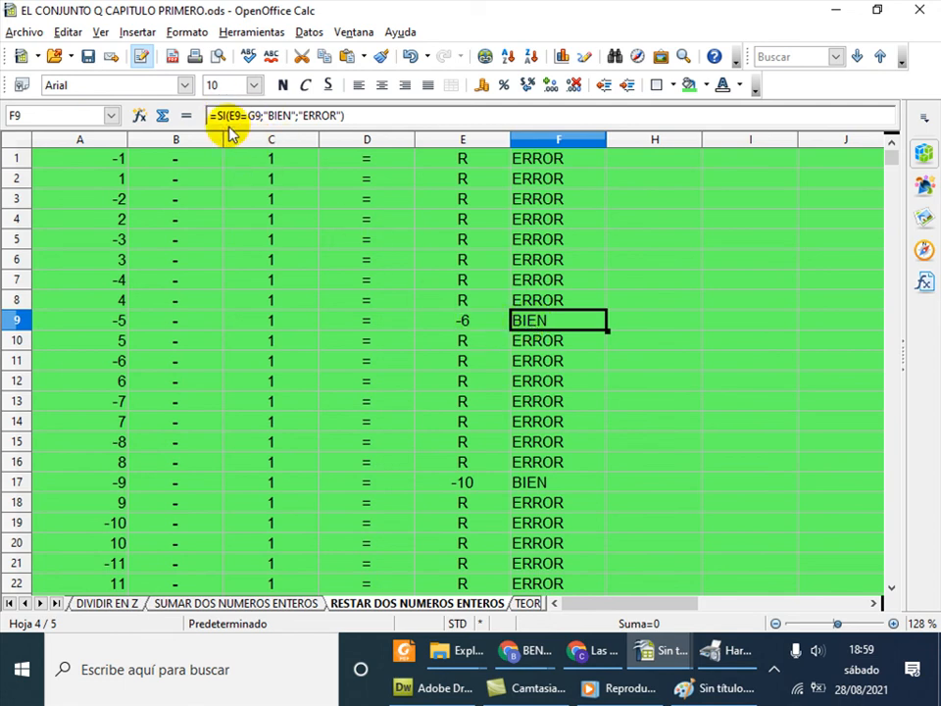
left_click(462, 341)
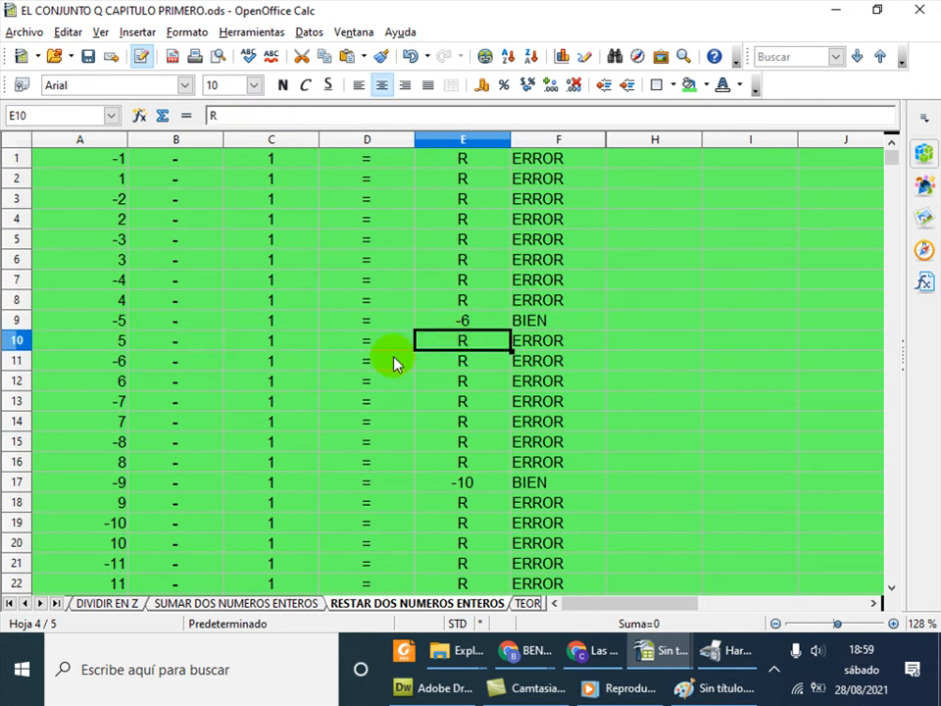
Enter 0 as row 10's answer in E10, which F10 marks ERROR
type("0")
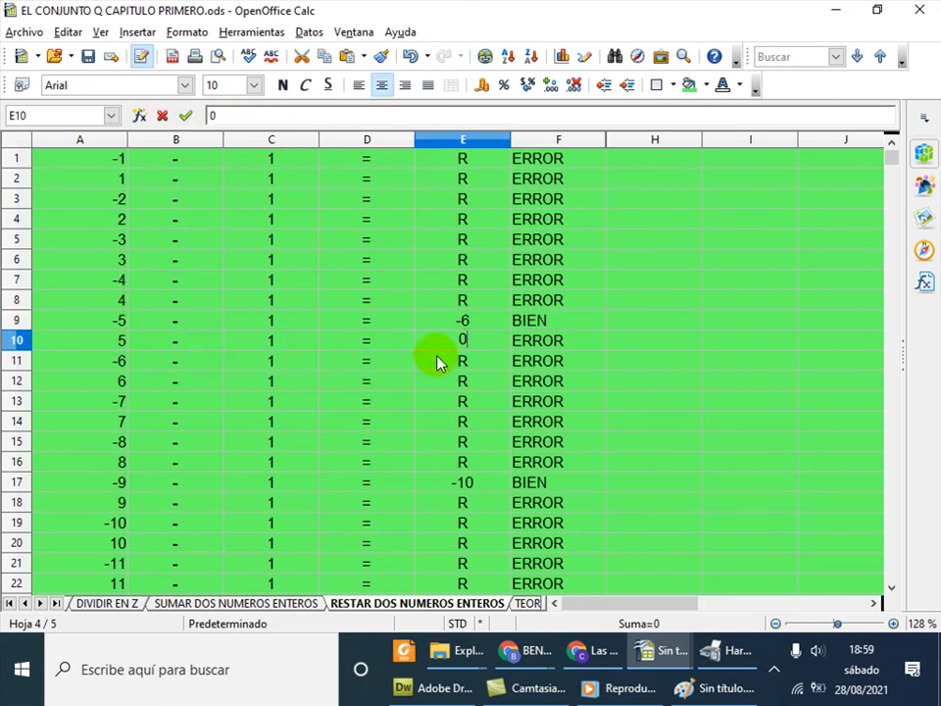
key("Return")
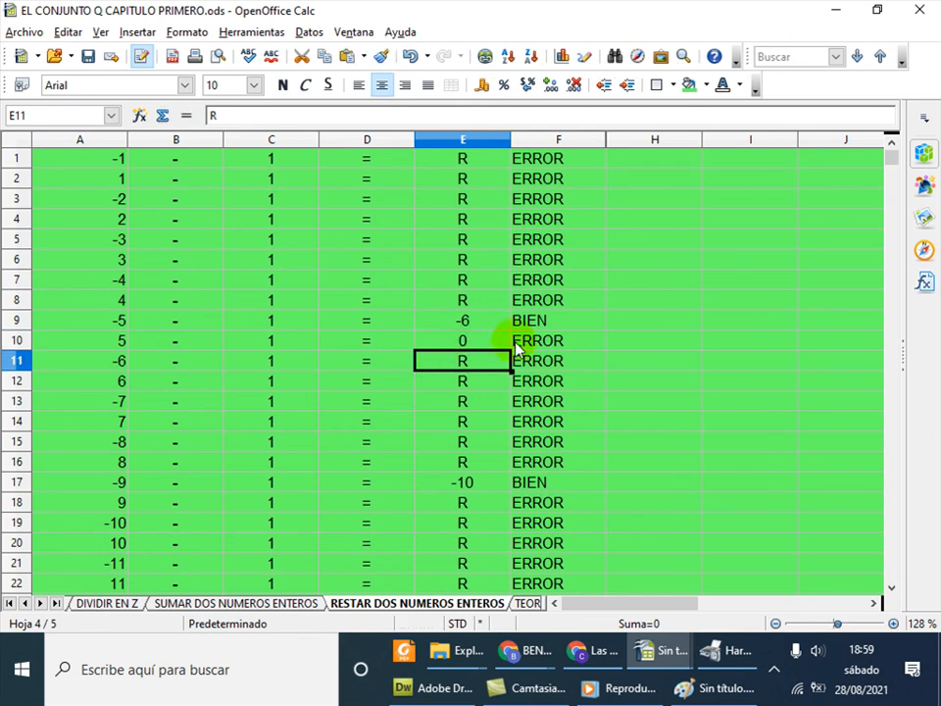
left_click(512, 343)
left_click(479, 348)
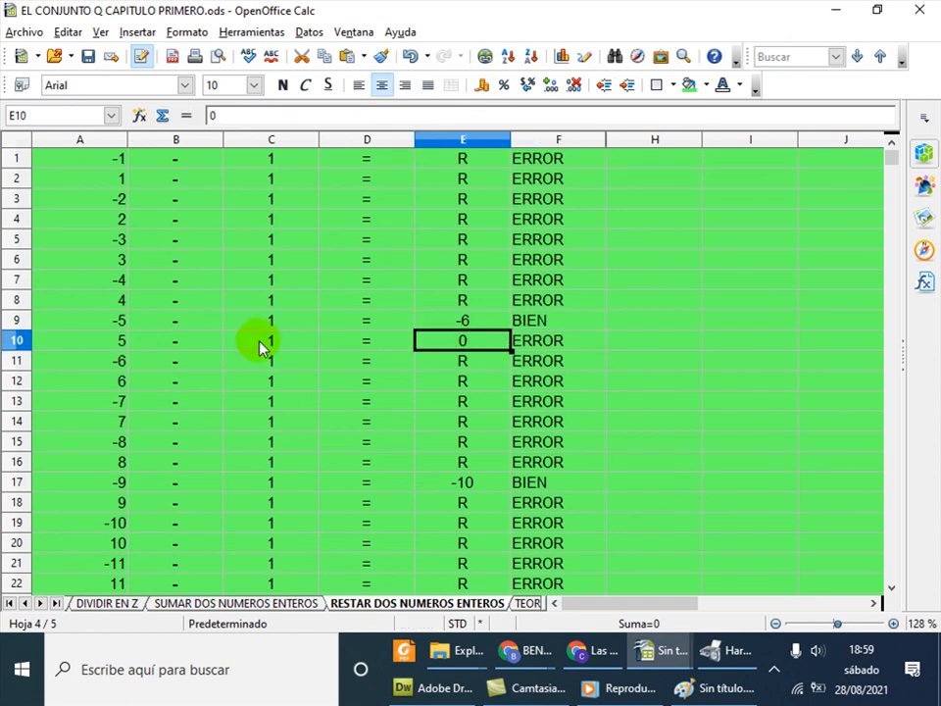
Check A10's formula and correct E10's answer to 4
left_click(108, 349)
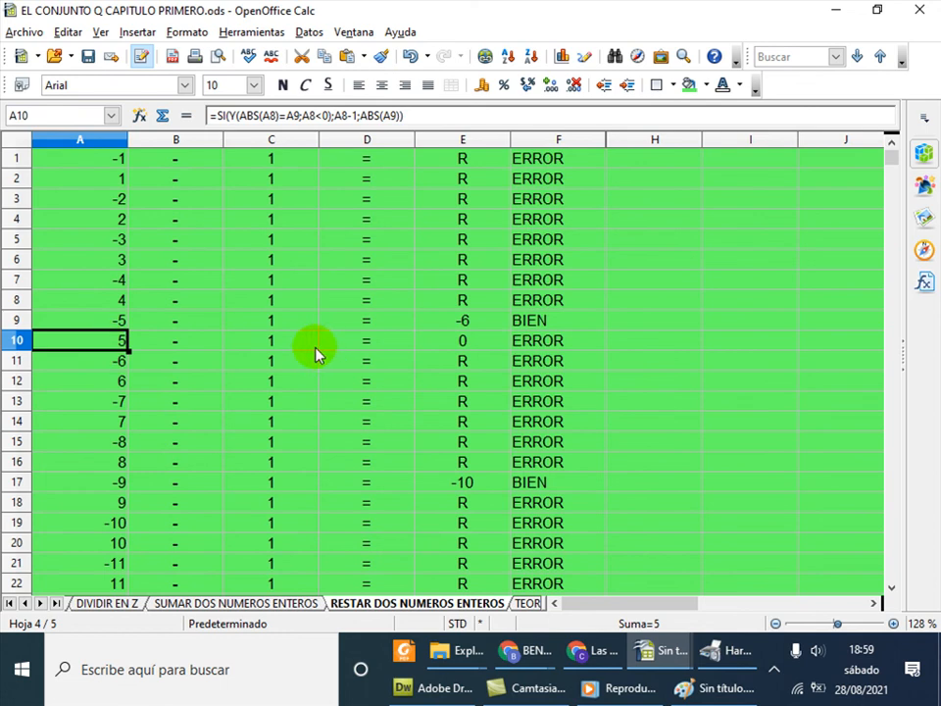
left_click(431, 349)
type("4")
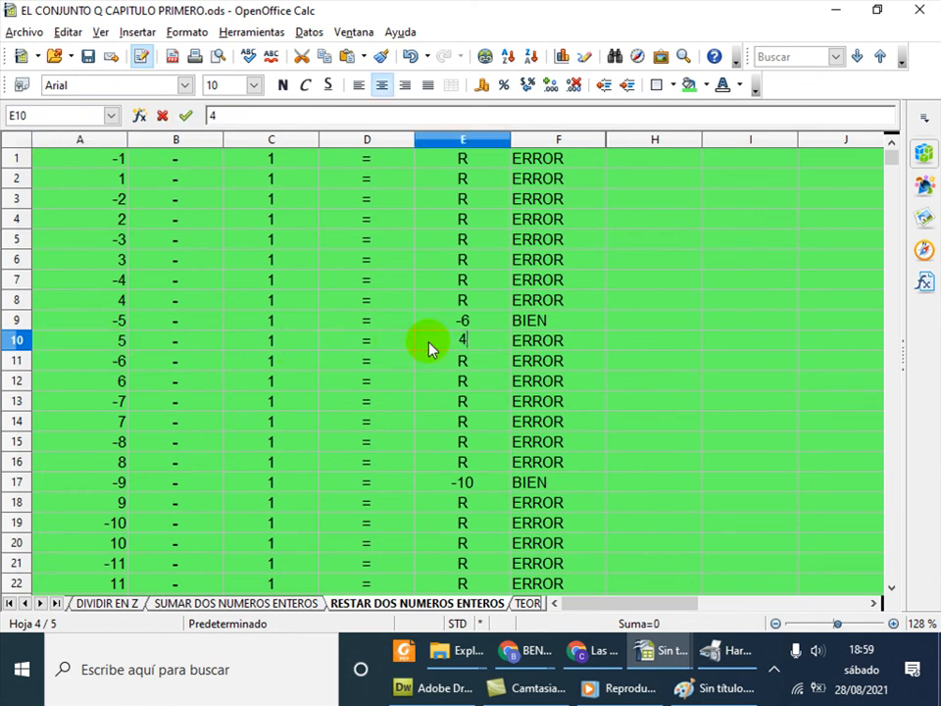
key("Return")
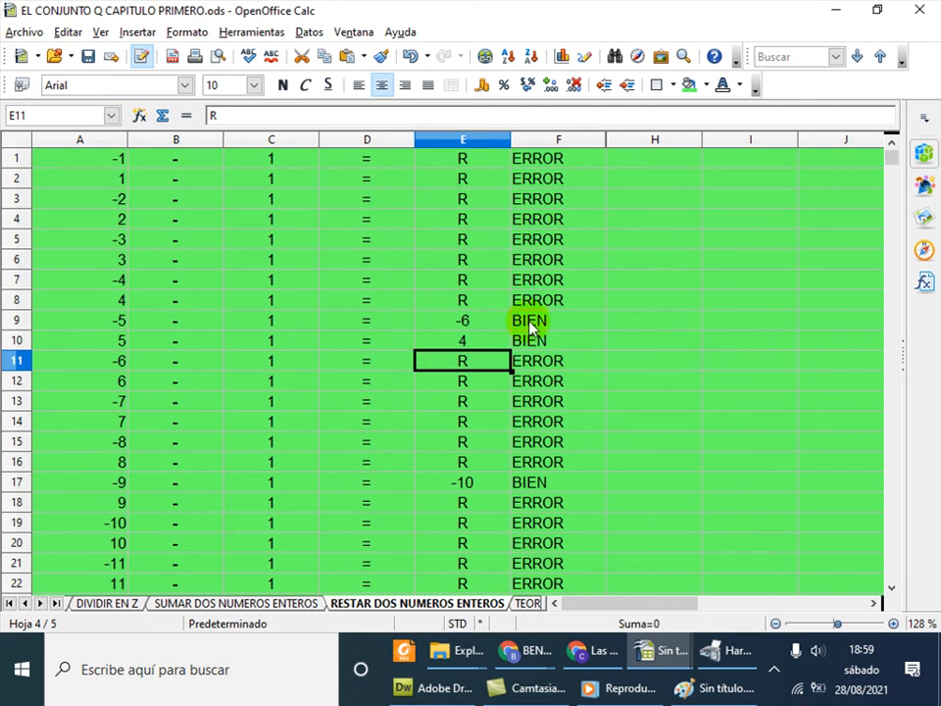